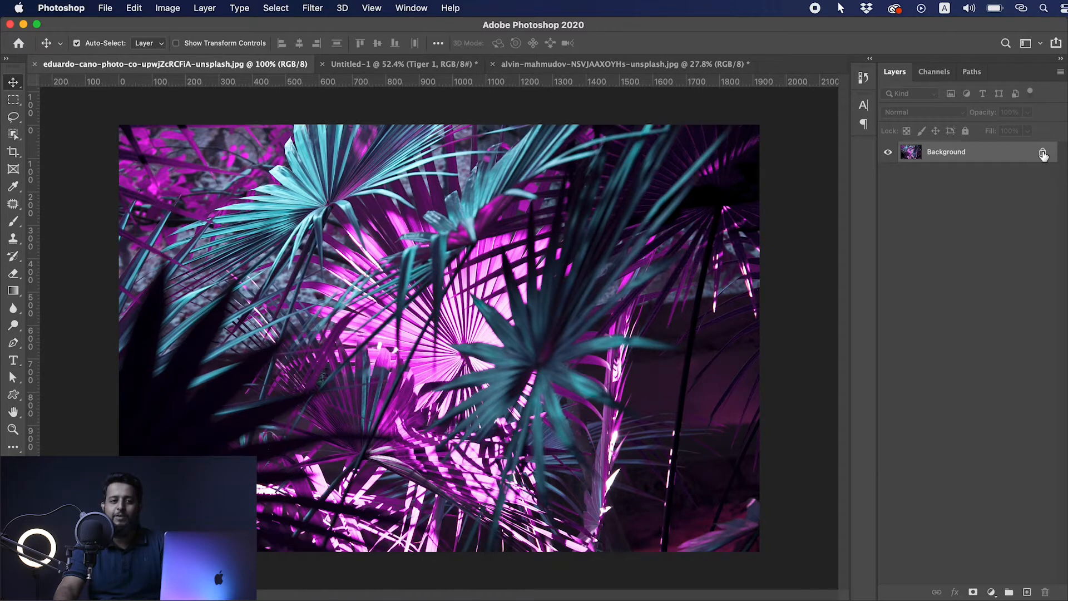
Unlock the Background layer and add a new empty layer above it.
left_click(1042, 154)
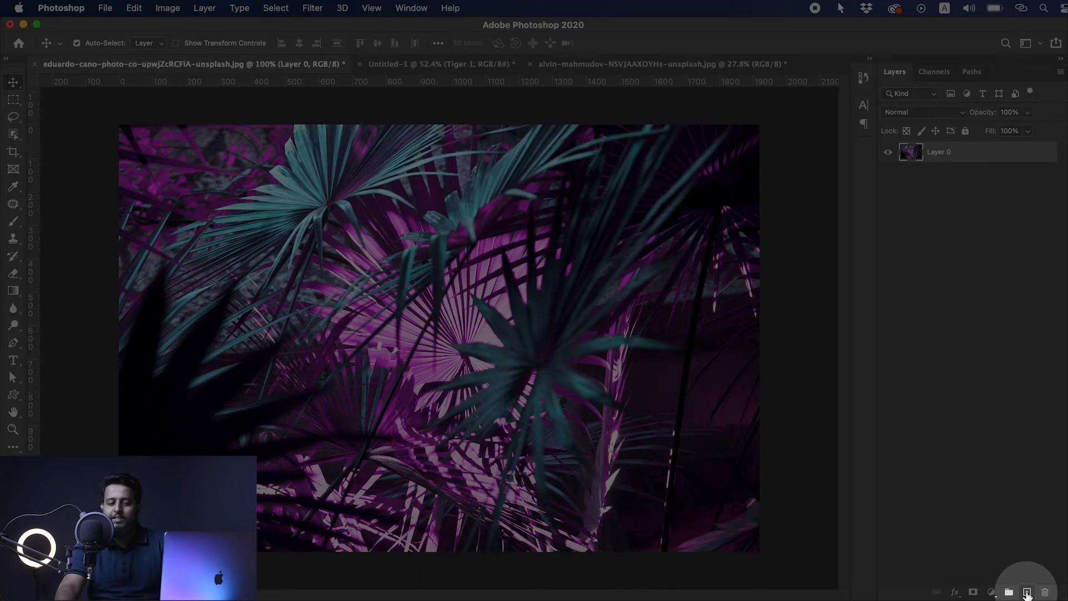
left_click(1027, 593)
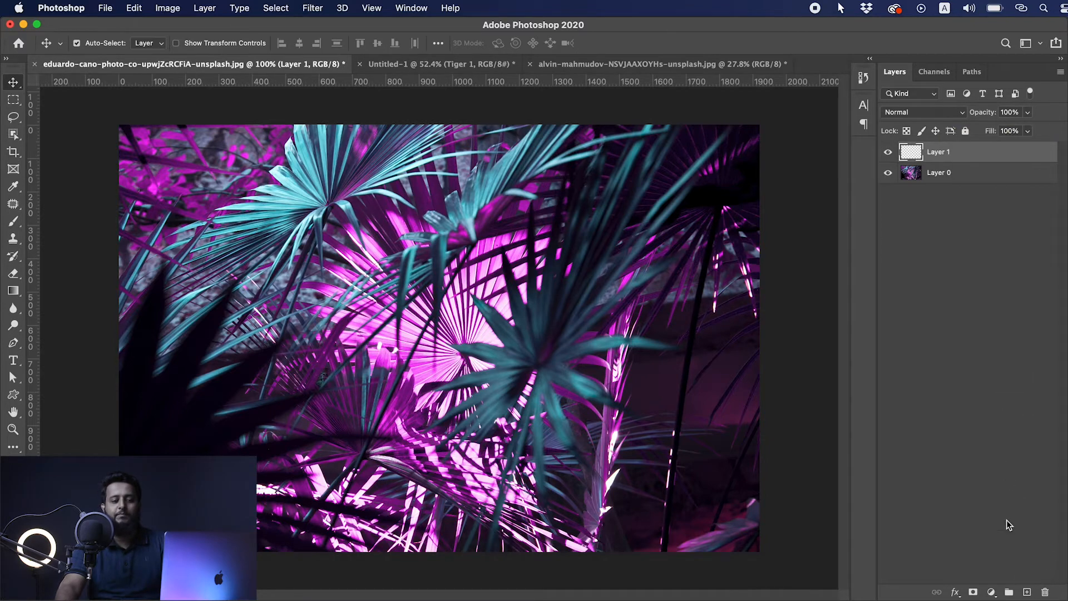
Delete the empty layer, restore and delete it once more, and add a new empty layer in its place.
left_click(912, 153)
left_click_drag(912, 153, 1044, 595)
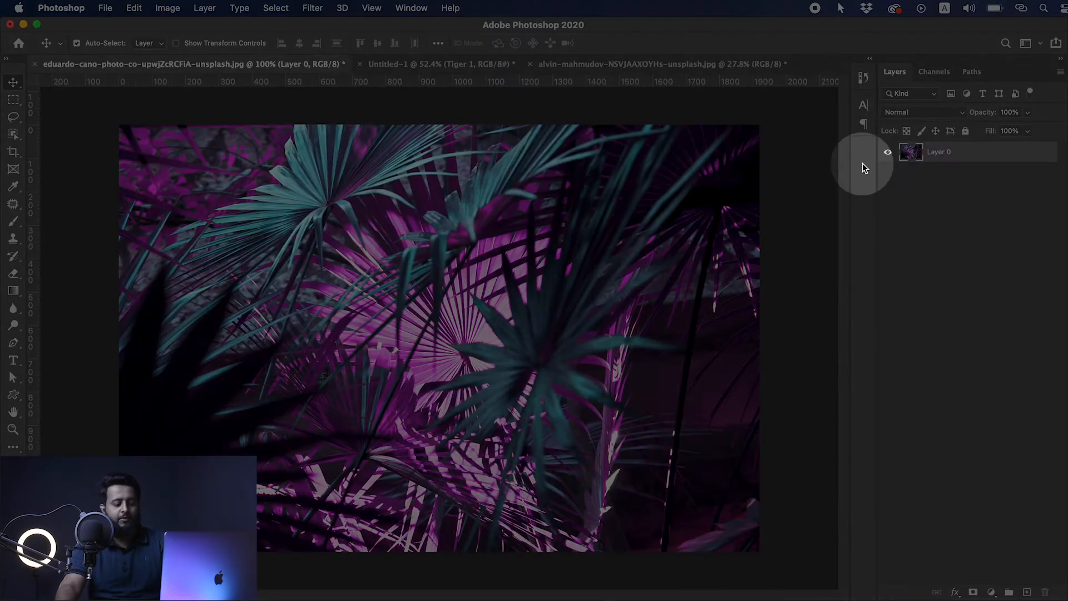
key("super+z")
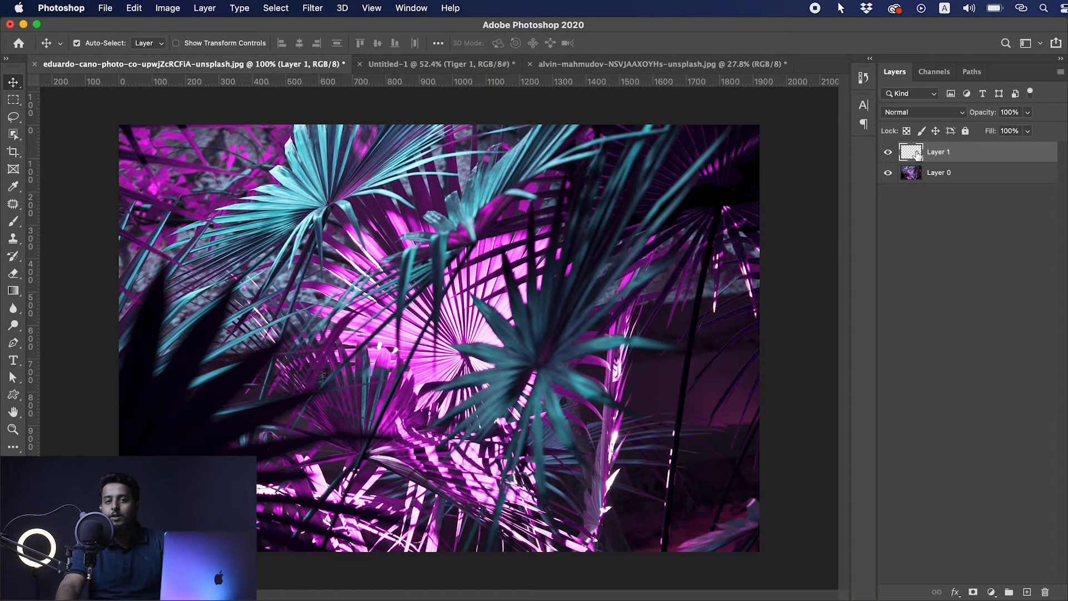
left_click_drag(911, 152, 1043, 592)
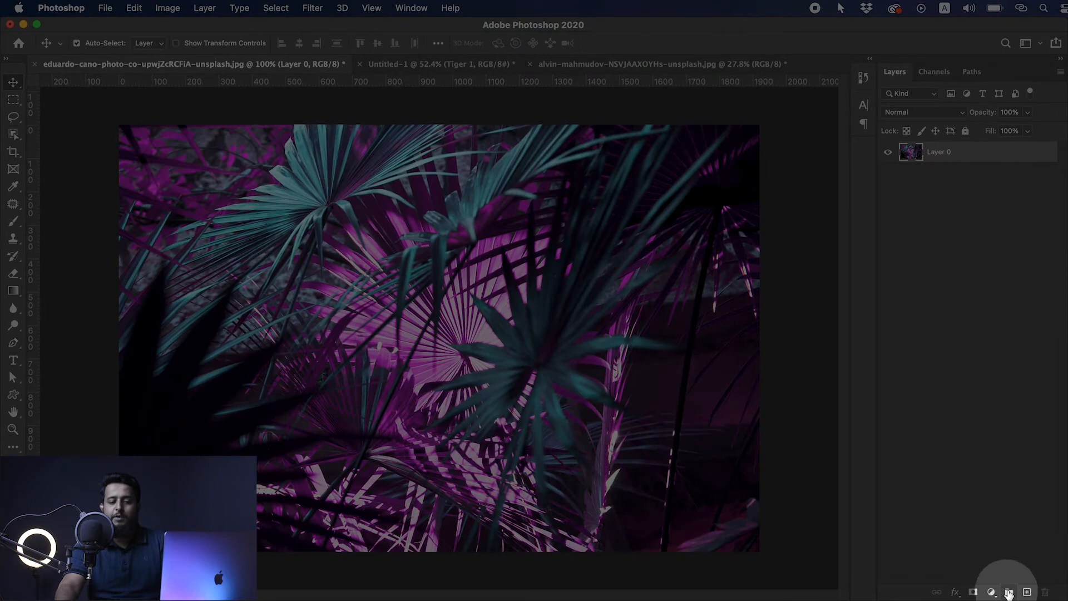
key("super+shift+alt+n")
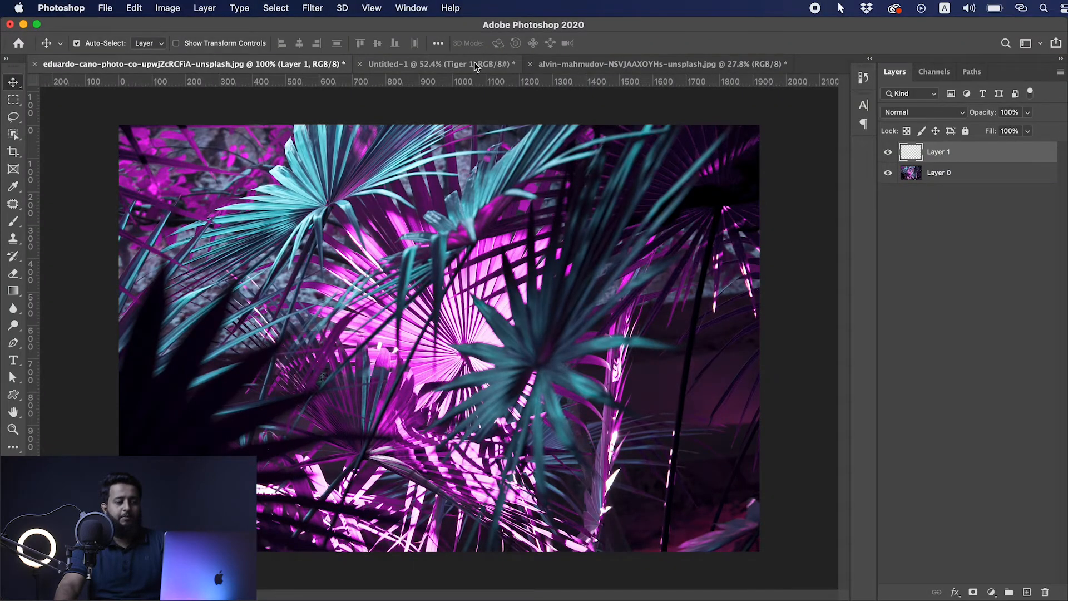
Open the cherries photo and bring it into the palm-leaf document as a new top layer.
left_click(105, 8)
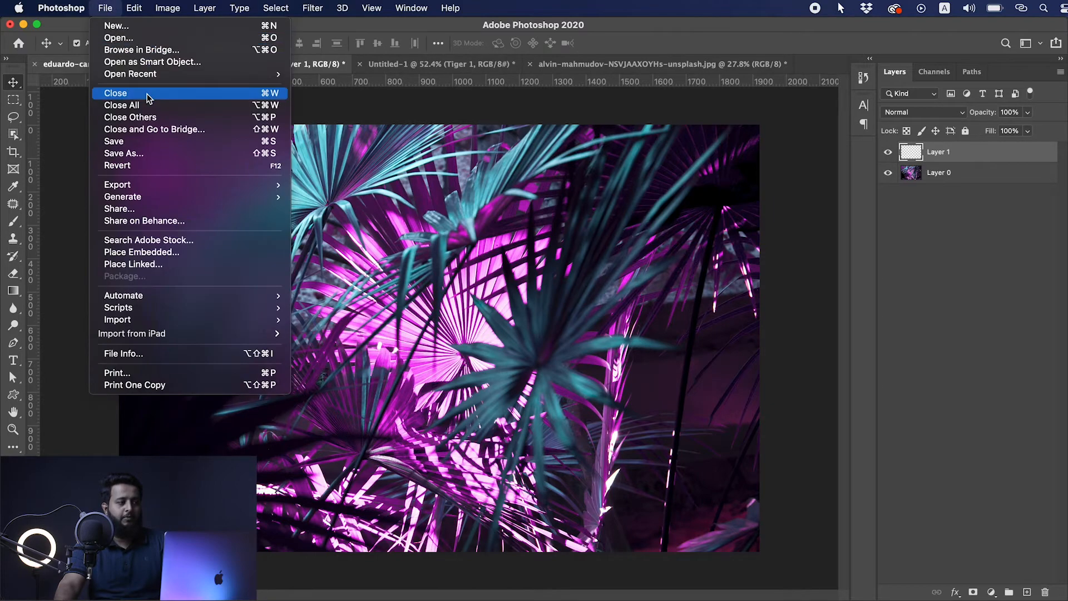
left_click(151, 40)
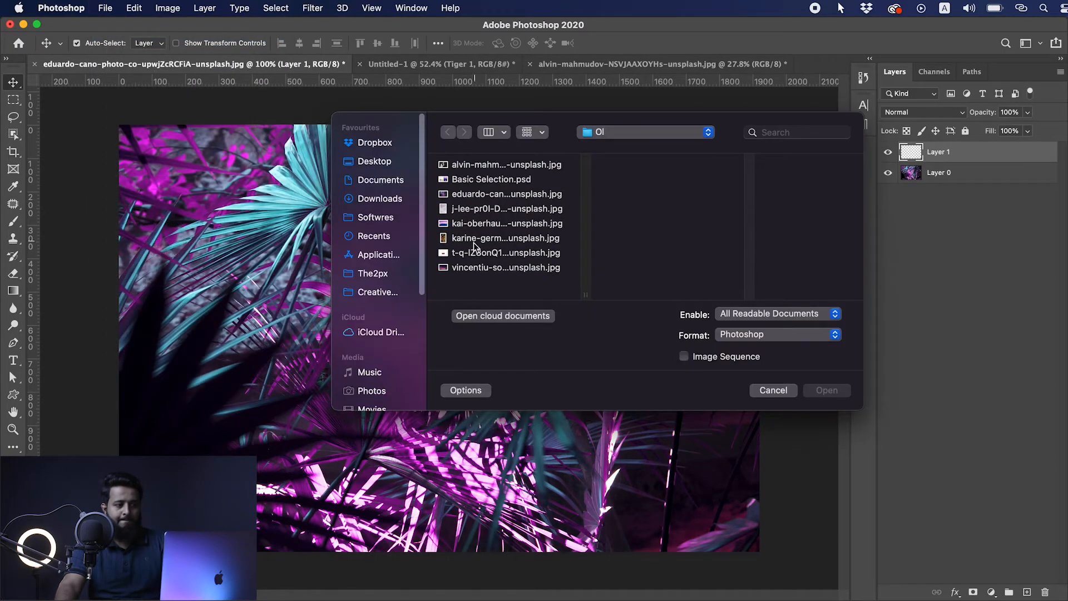
double_click(474, 254)
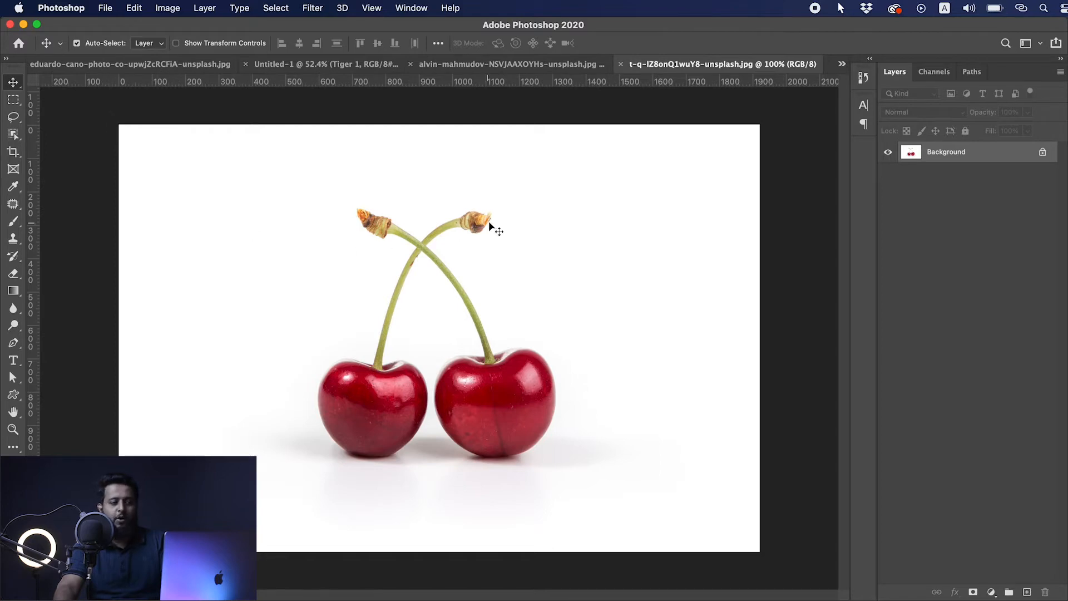
left_click_drag(156, 64, 440, 337)
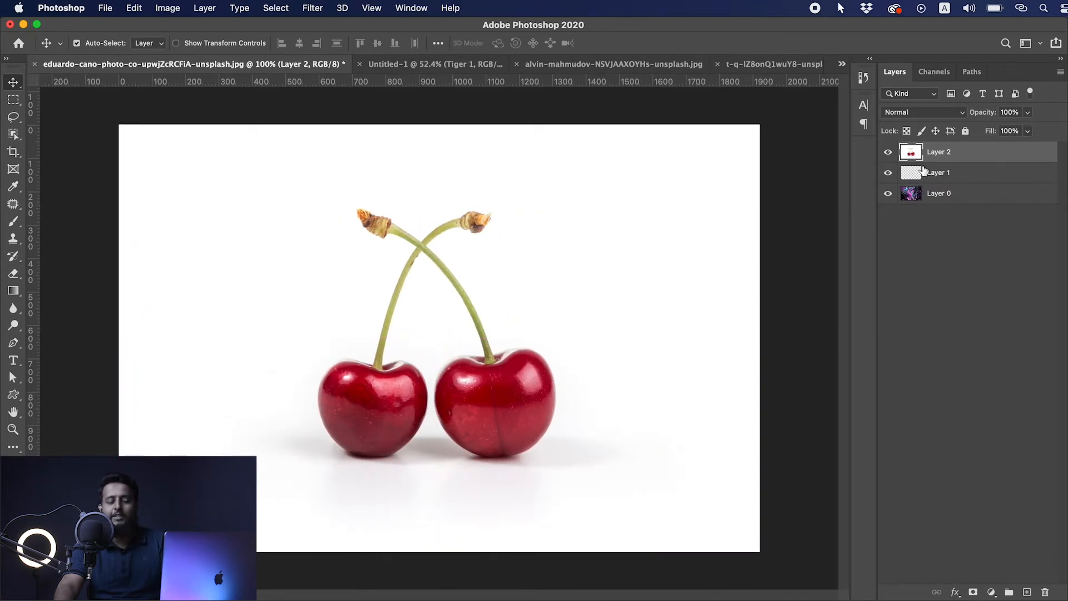
Group Layer 2, Layer 1 and Layer 0 together and expand the group to show its contents.
left_click(965, 174, "shift")
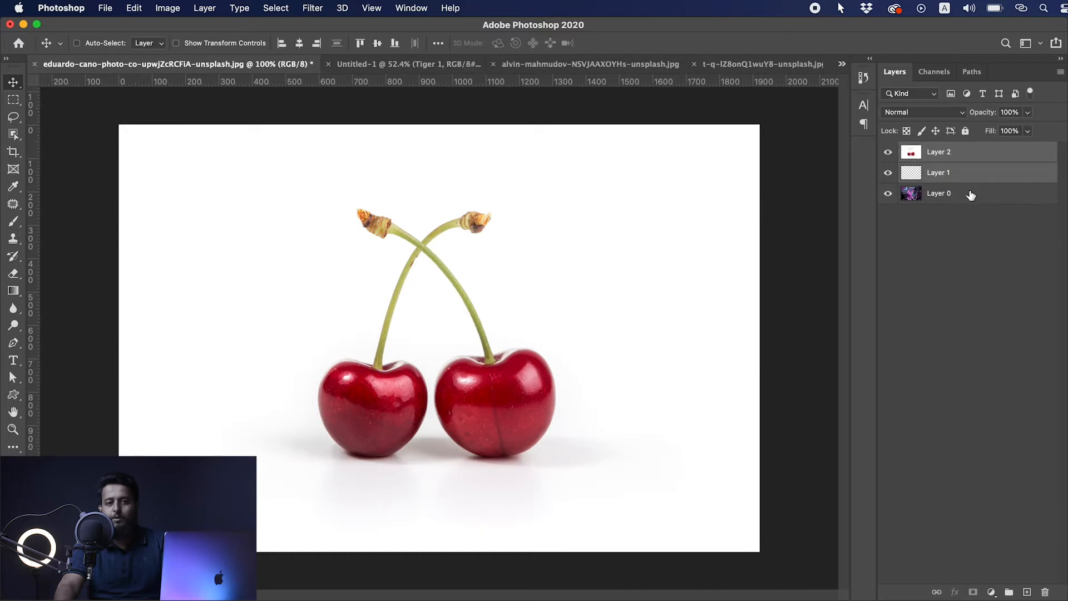
left_click(984, 260)
left_click(976, 156)
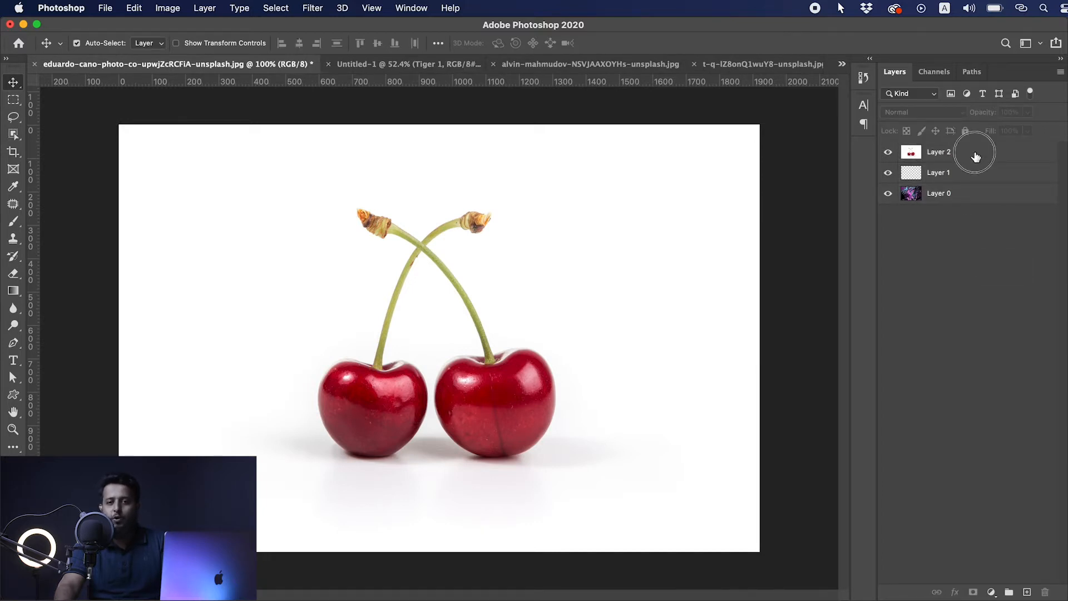
left_click(991, 202, "shift")
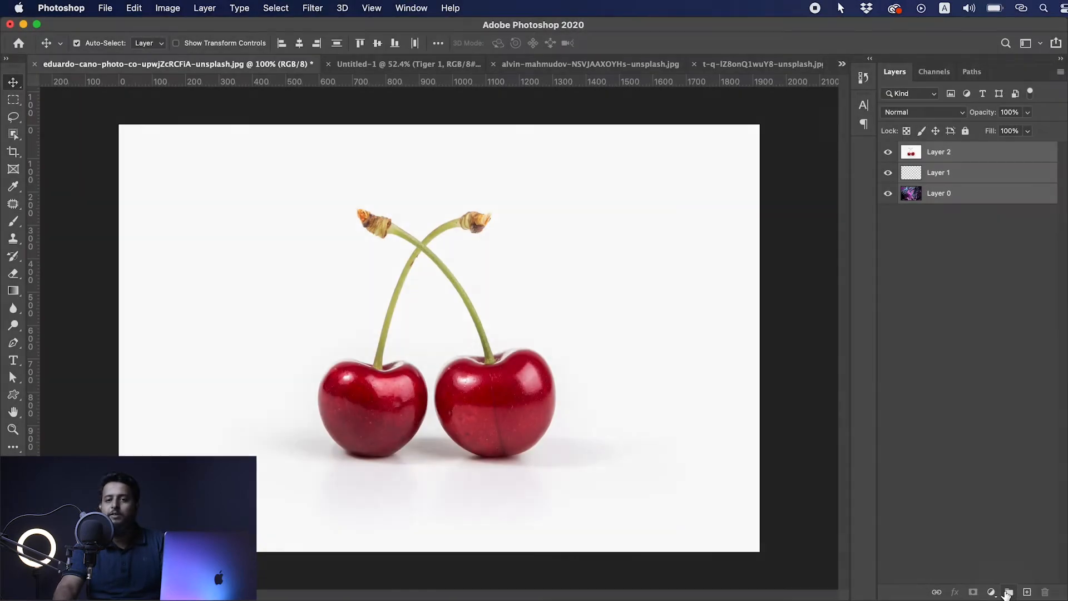
left_click(1007, 592)
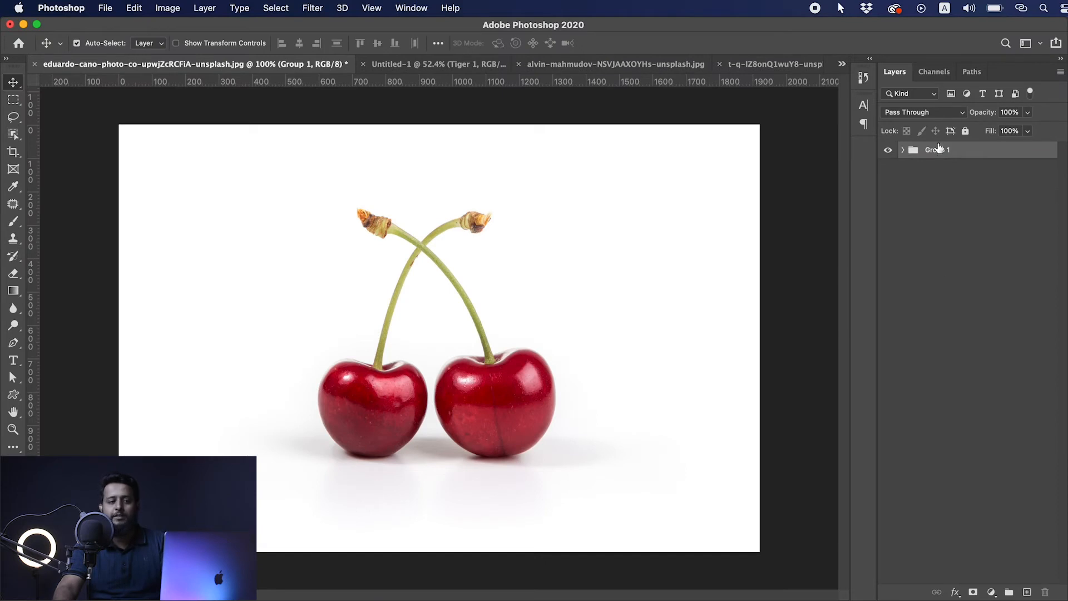
left_click(903, 150)
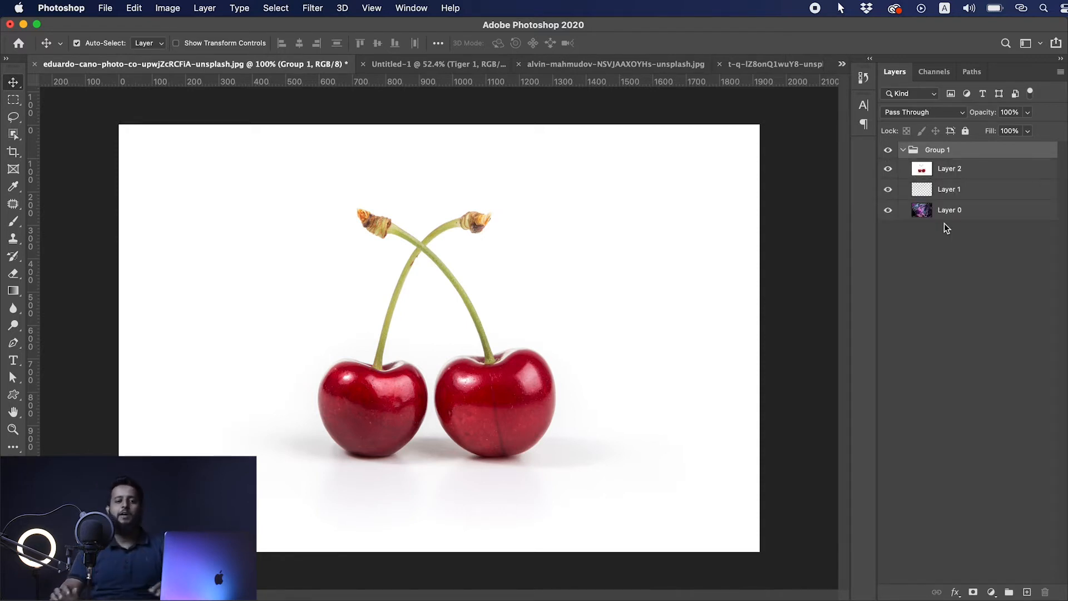
left_click(903, 150)
left_click(903, 151)
Scale the cherries layer down to about three quarters and move it toward the upper right of the canvas.
left_click(963, 170)
key("super+t")
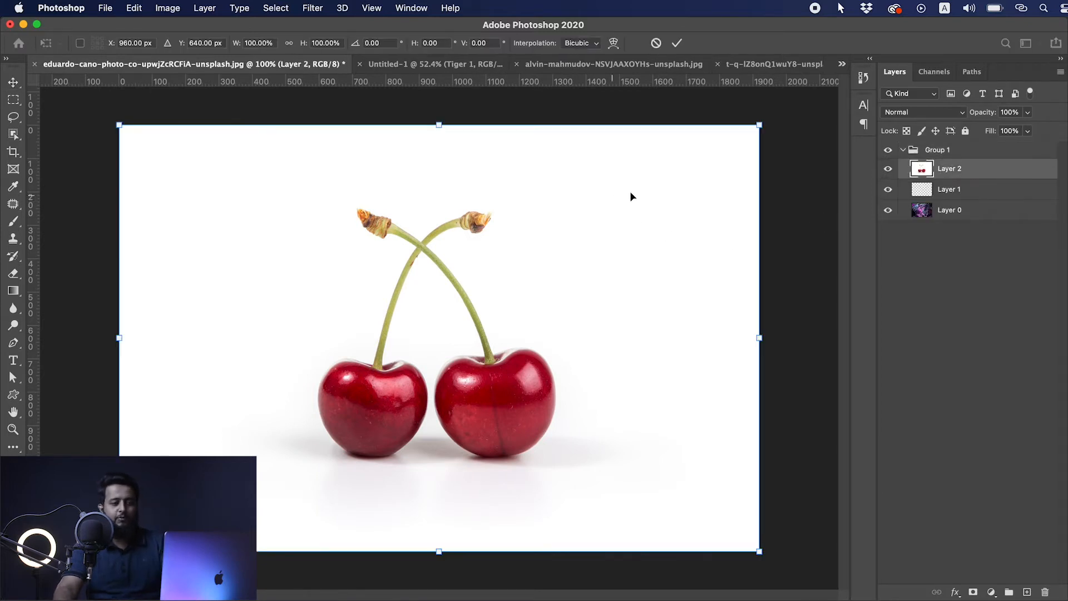
left_click_drag(758, 124, 603, 244)
key("Return")
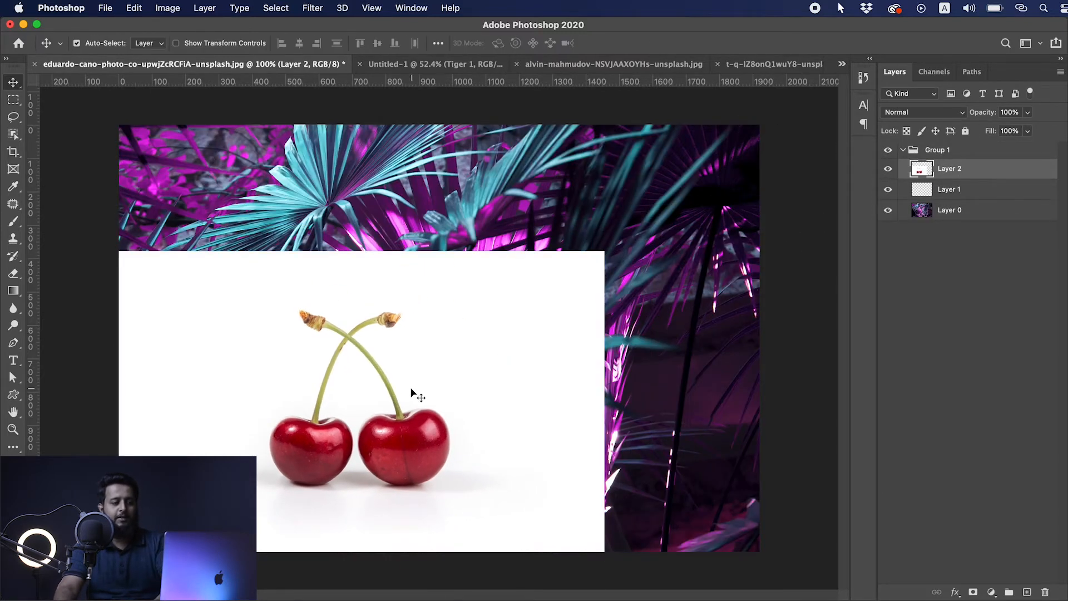
left_click_drag(413, 390, 555, 277)
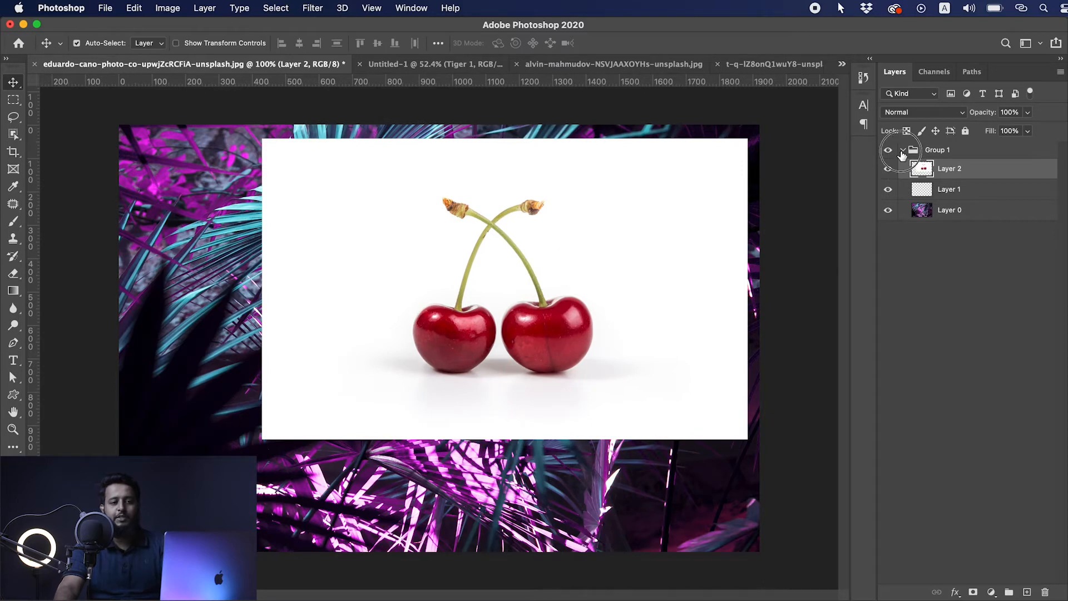
Collapse and expand the group, and hide and show the cherries layer to check its visibility control.
left_click(903, 151)
left_click(904, 151)
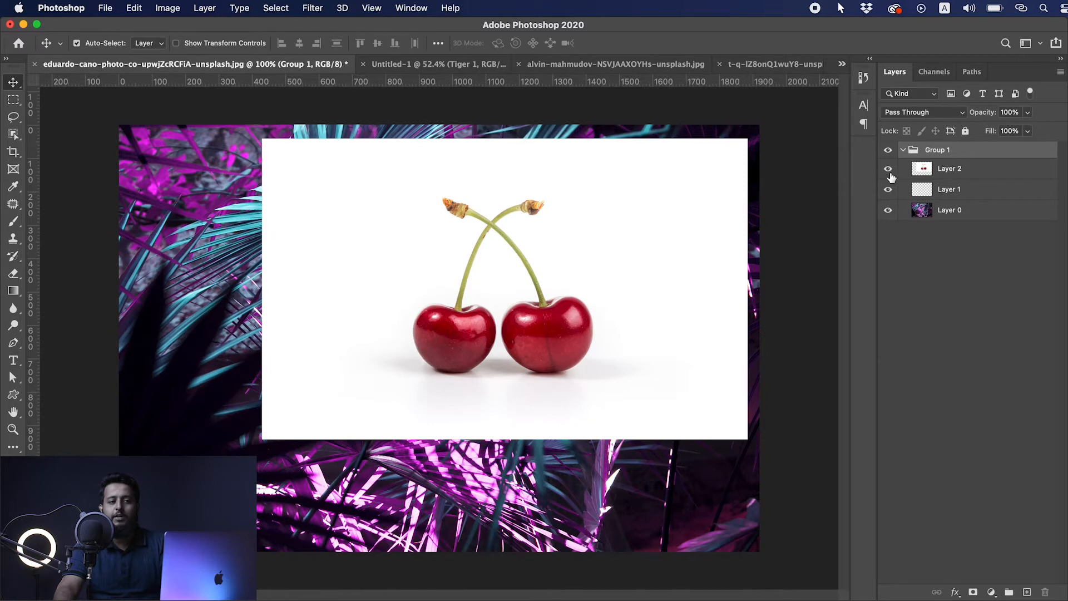
left_click(565, 309)
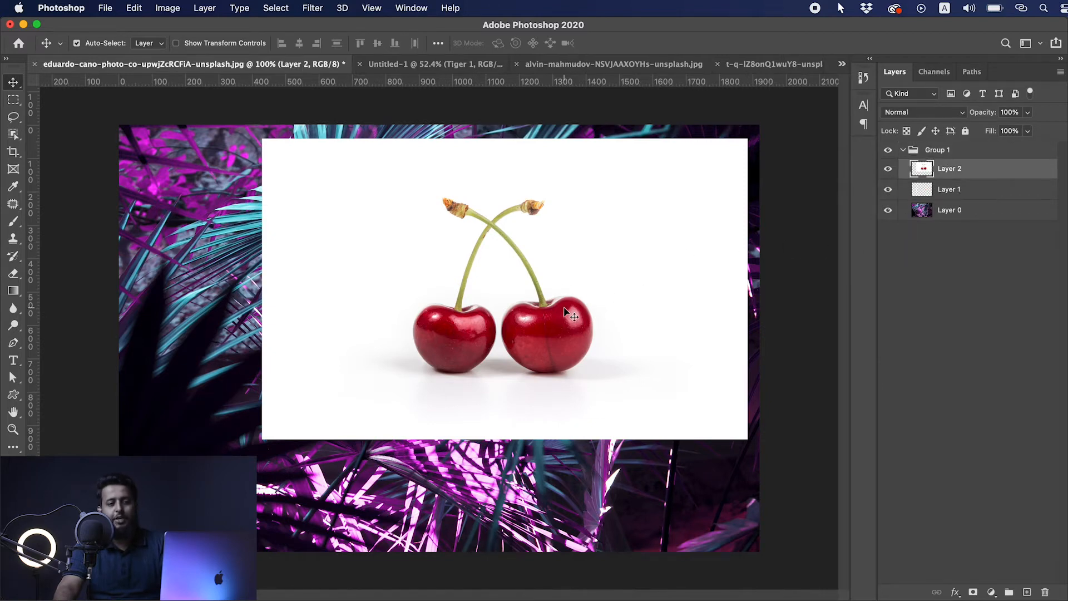
left_click(888, 169)
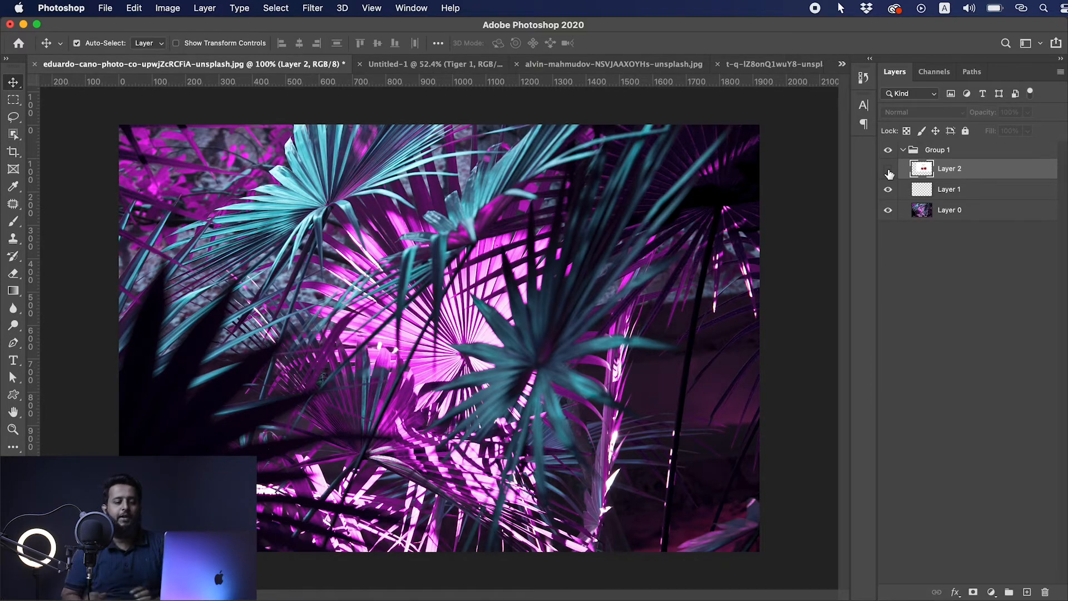
left_click(888, 169)
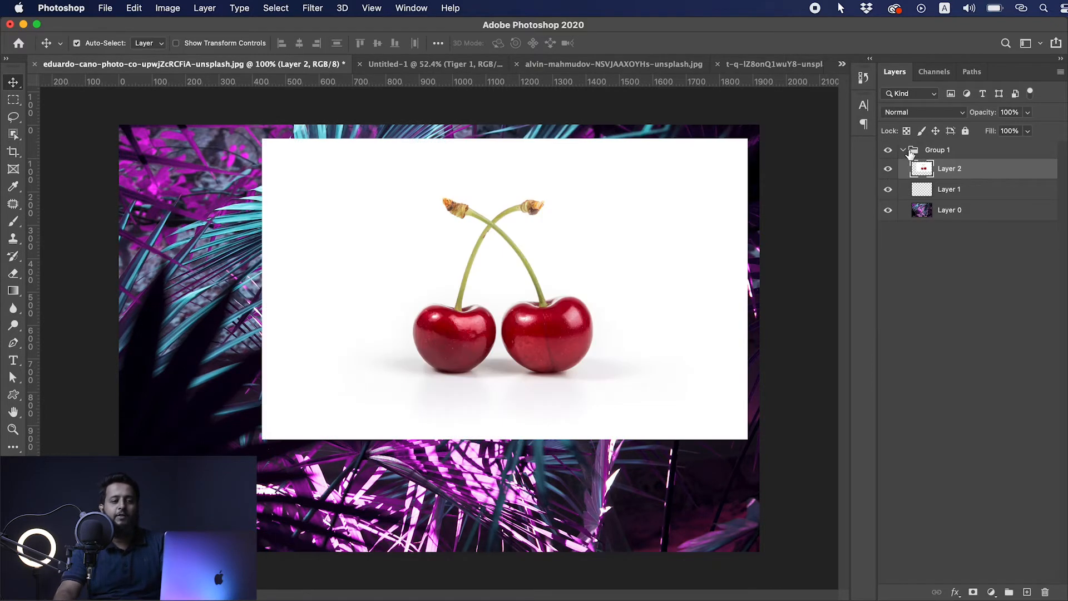
Collapse the group and toggle its visibility to see all its layers hide and show together.
left_click(905, 152)
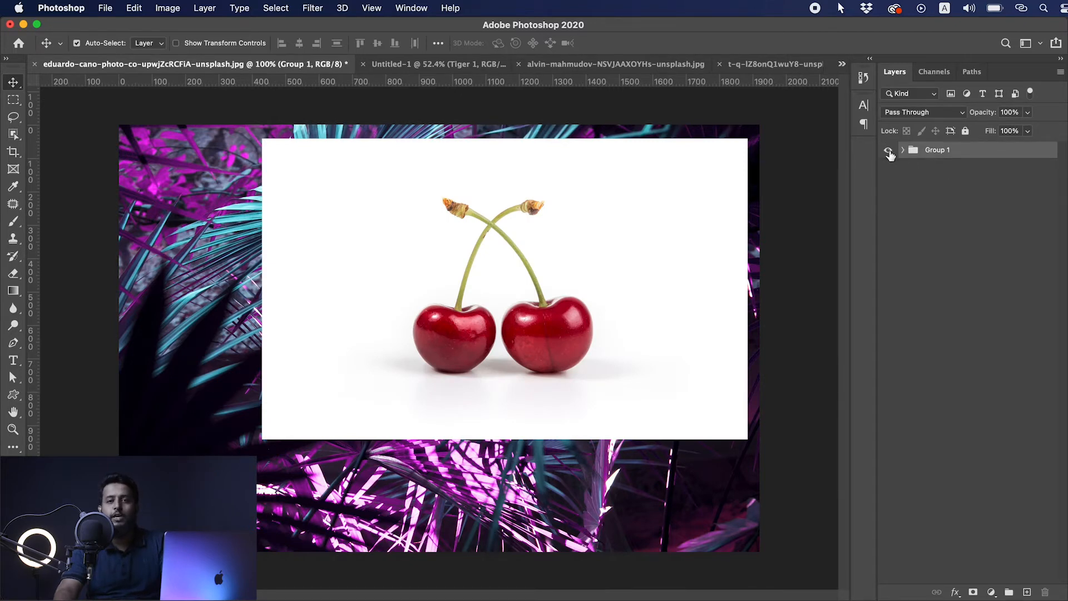
left_click(890, 153)
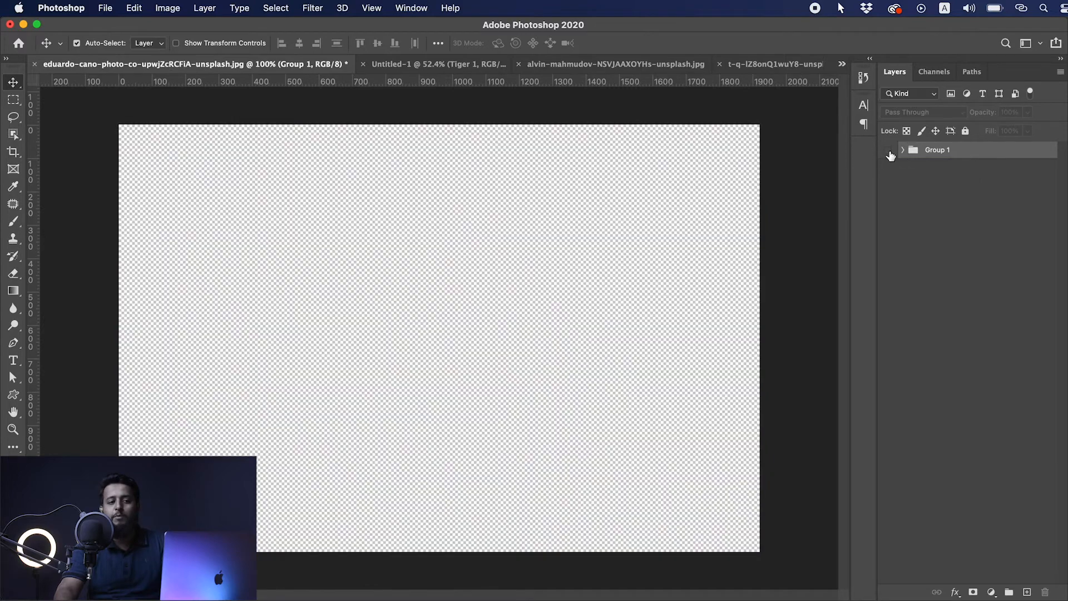
left_click(889, 153)
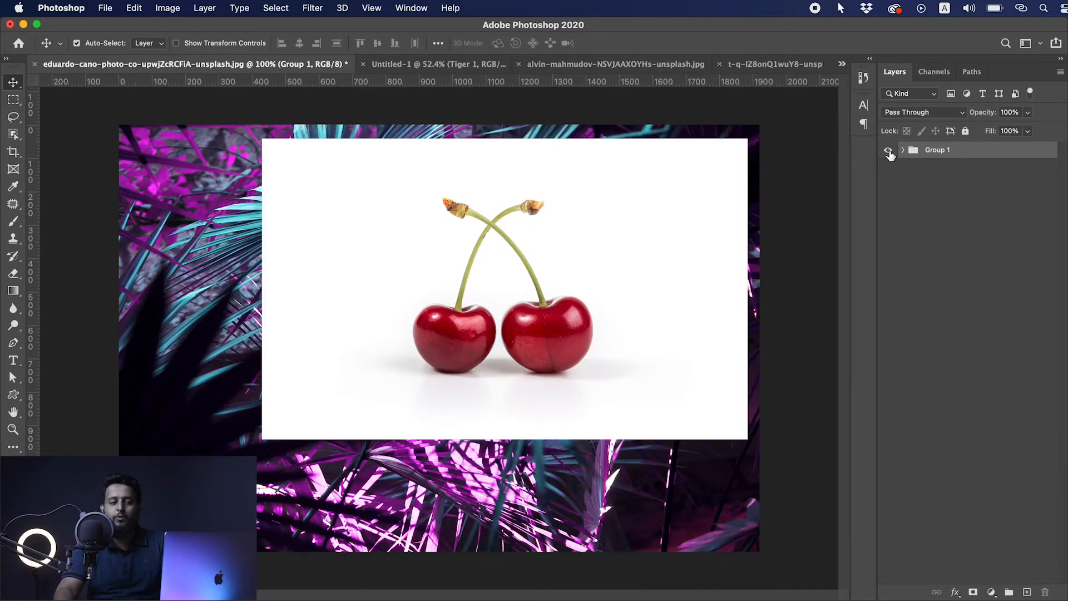
left_click(889, 153)
left_click(889, 152)
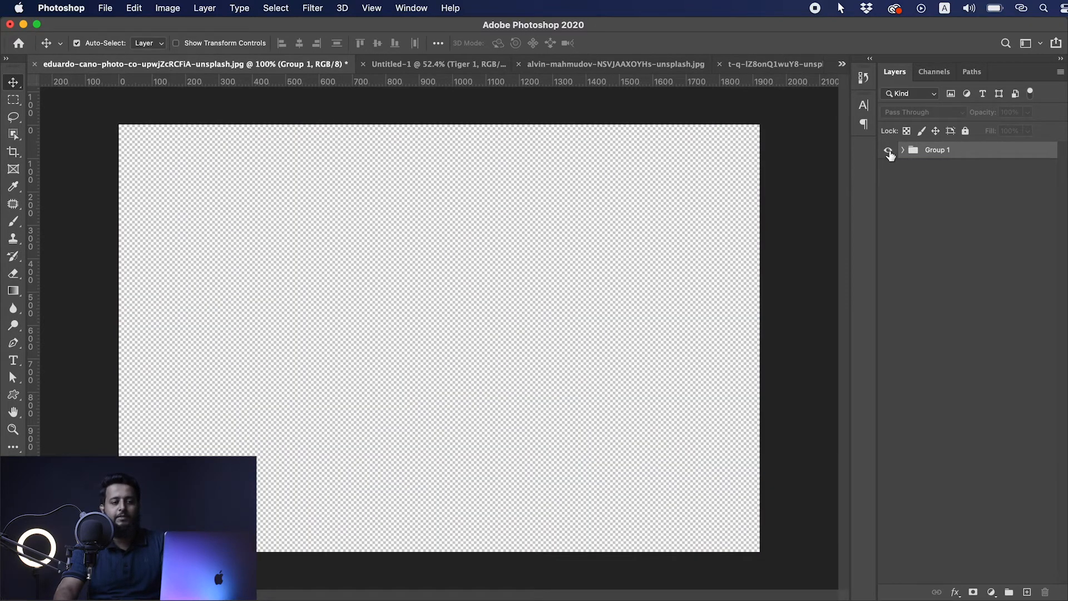
Reduce the cherries layer's opacity to about 48% and try higher and lower values.
left_click(902, 150)
left_click(961, 176)
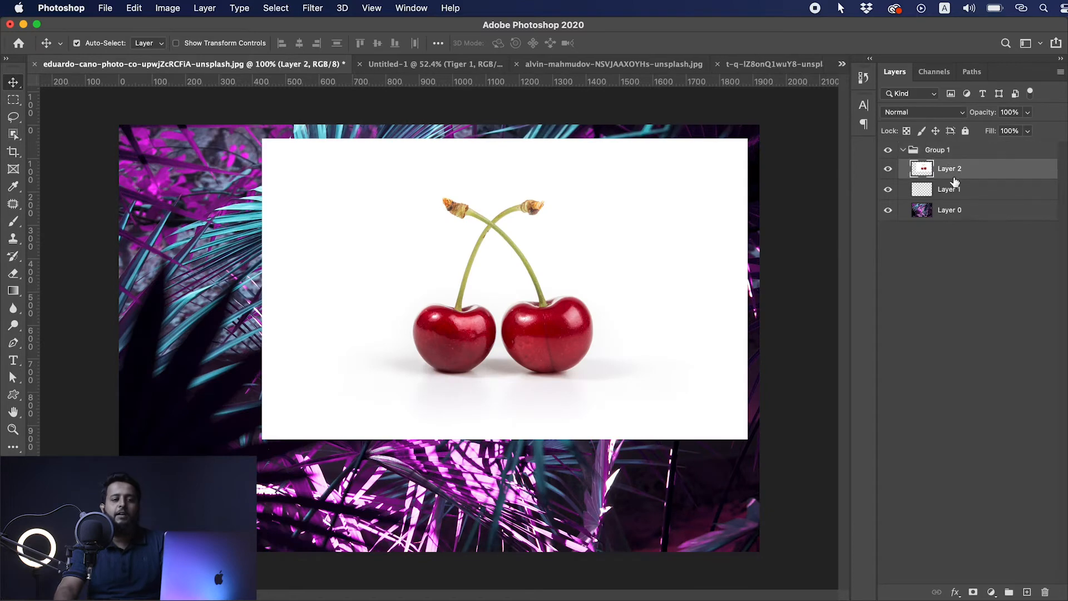
left_click(1028, 114)
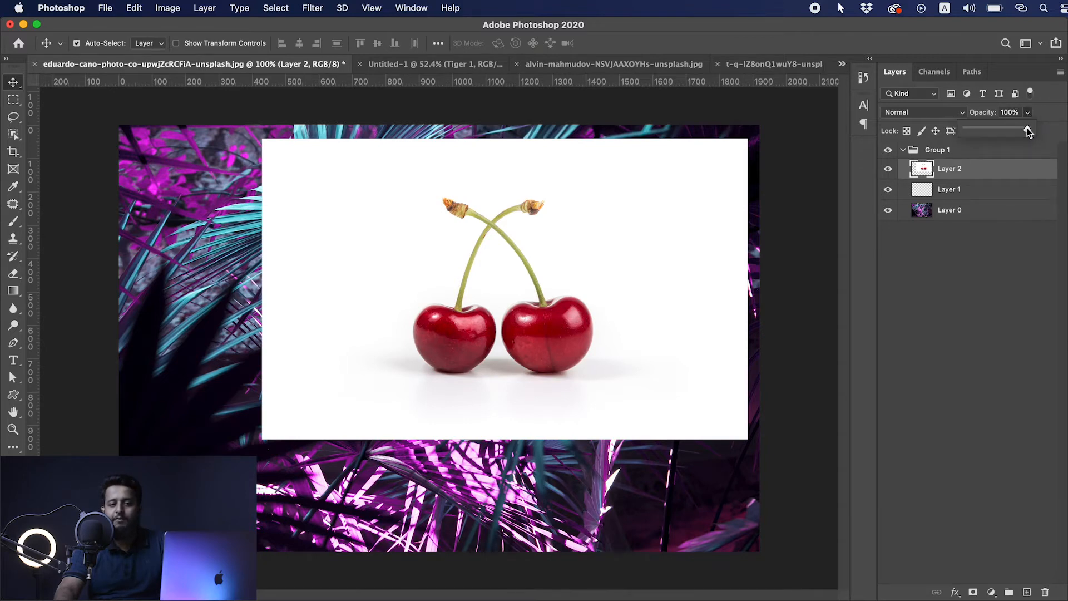
left_click_drag(1027, 129, 999, 134)
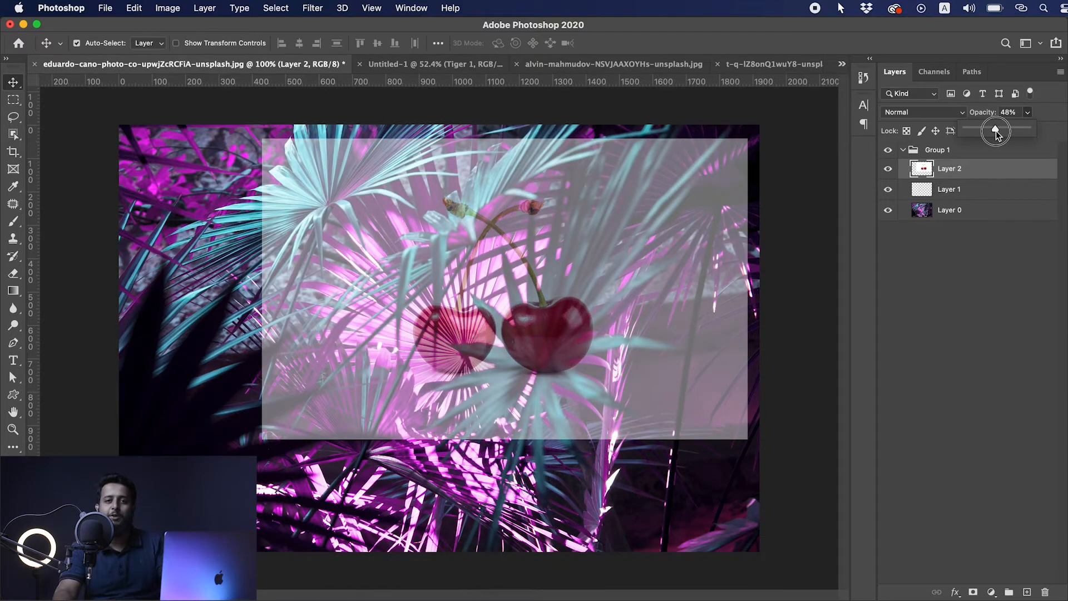
left_click_drag(996, 131, 1010, 130)
left_click_drag(1005, 131, 954, 136)
key("Escape")
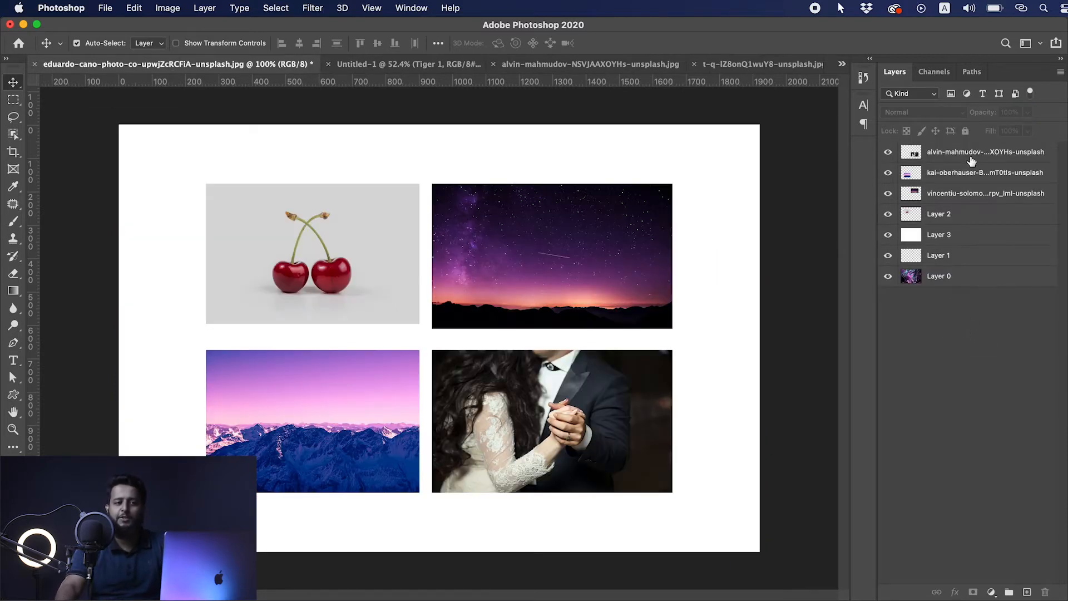
Lock the transparent pixels of Layer 2, the cherries photo.
left_click(971, 158)
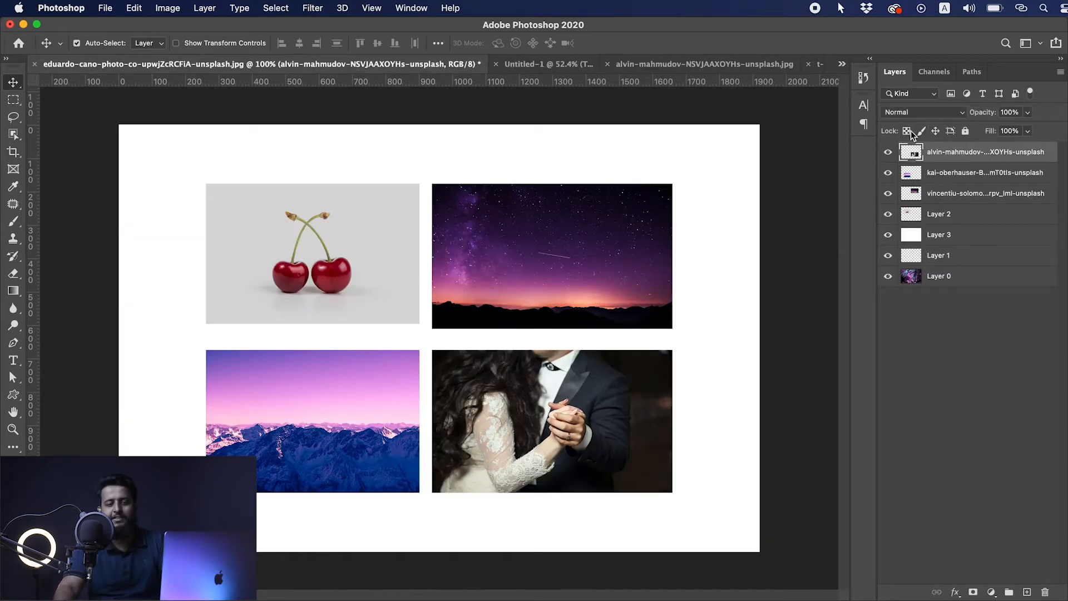
left_click(305, 282)
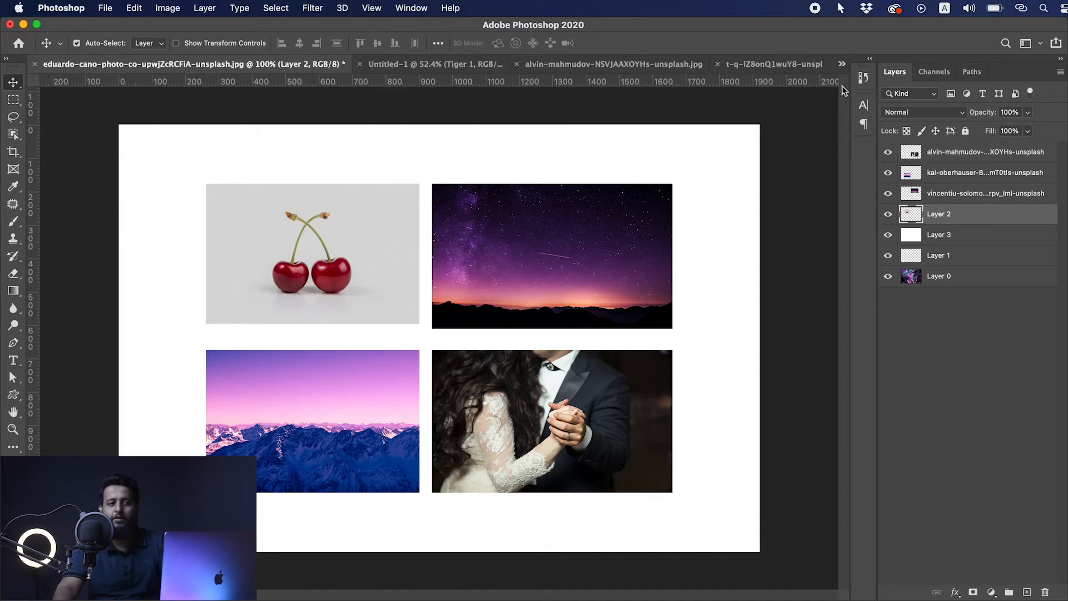
left_click(907, 132)
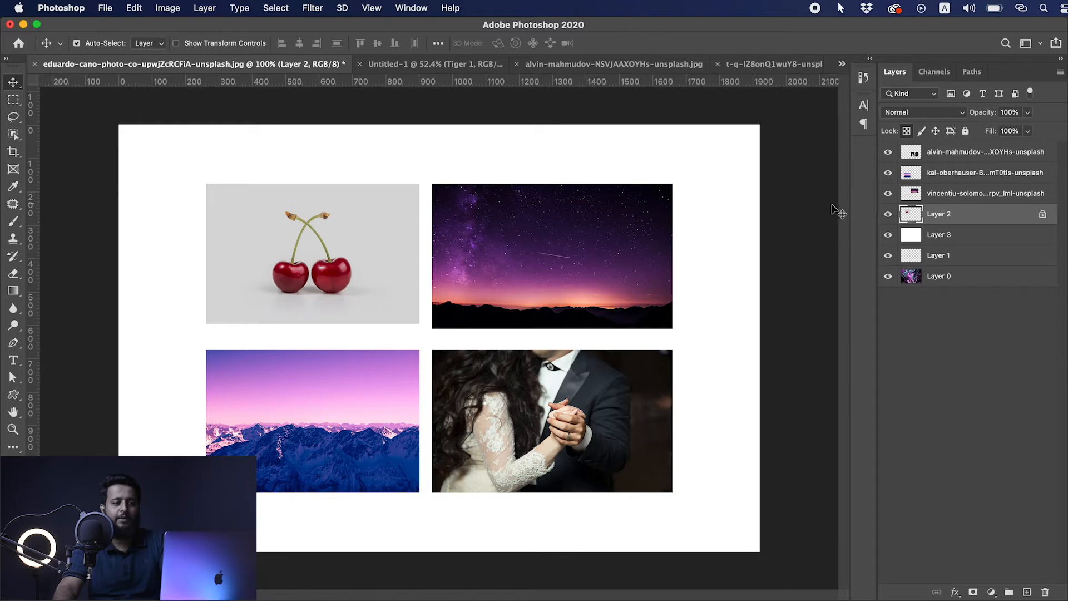
Try moving and scaling the transparency-locked cherries photo, cancelling the resize and undoing the last change.
mouse_move(363, 269)
left_mouse_down()
mouse_move(359, 233)
mouse_move(311, 231)
mouse_move(356, 226)
mouse_move(344, 261)
mouse_move(334, 236)
mouse_move(370, 250)
left_mouse_up()
key("super+t")
left_click_drag(419, 322, 362, 284)
key("Escape")
key("super+z")
key("super+t")
Activate the Brush tool and reduce its tip size to 100.
key("b")
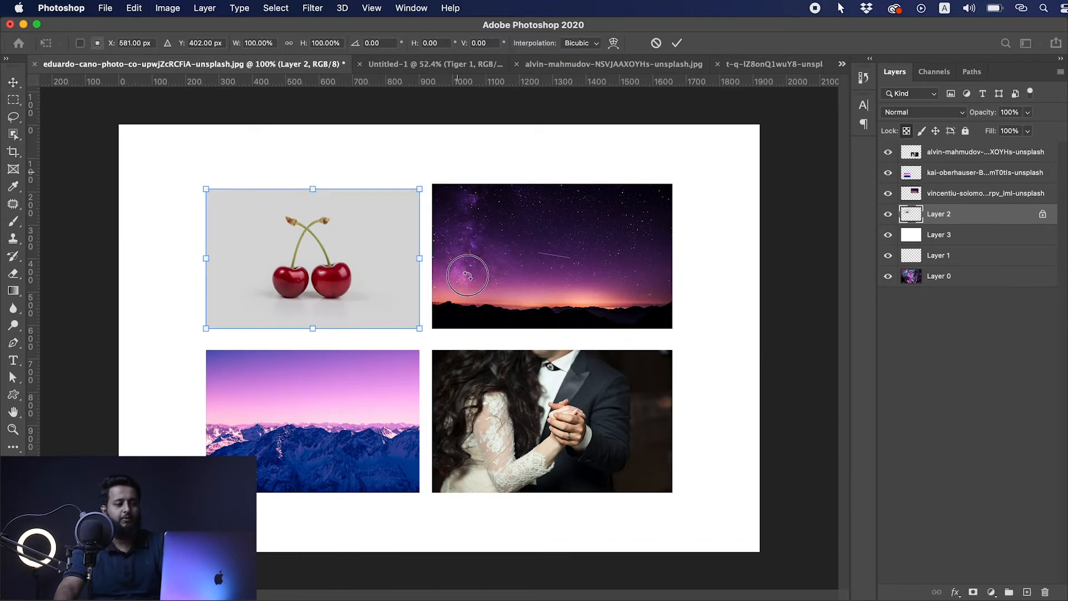
right_click(14, 220)
left_click(144, 217)
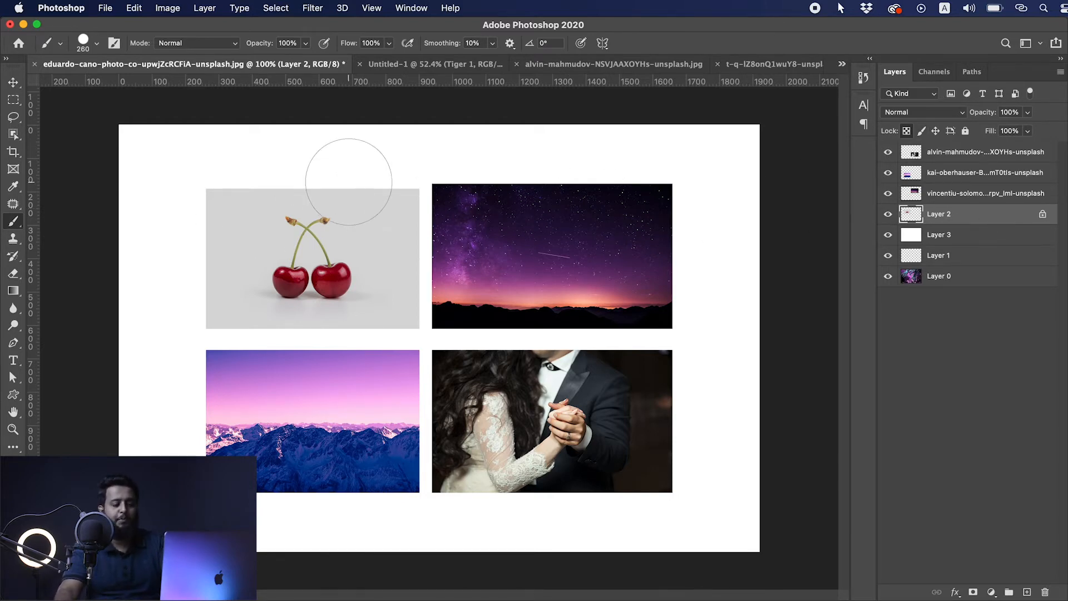
key("bracketleft")
key("bracketleft")
key("bracketleft")
key("bracketleft")
key("bracketleft")
key("bracketleft")
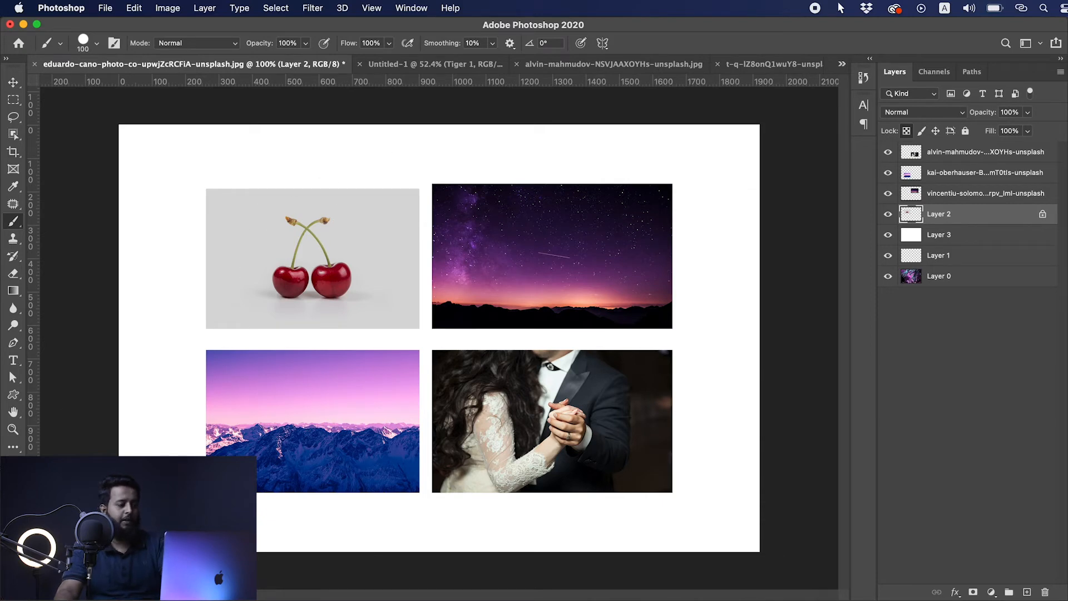
Set the foreground colour to pure red, fe0000.
left_click(10, 476)
left_click_drag(761, 219, 843, 177)
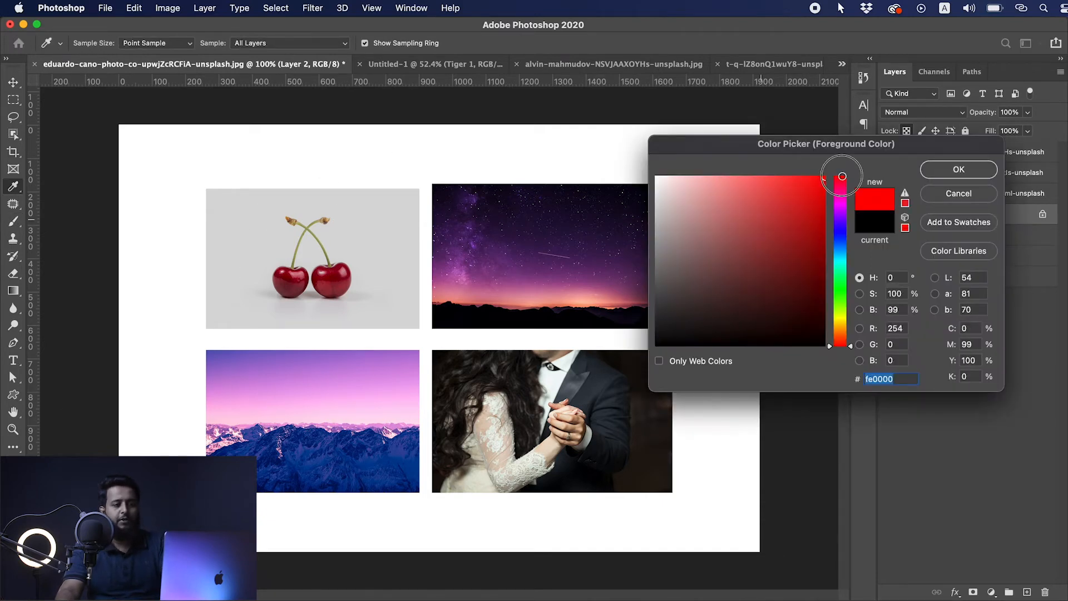
left_click(941, 170)
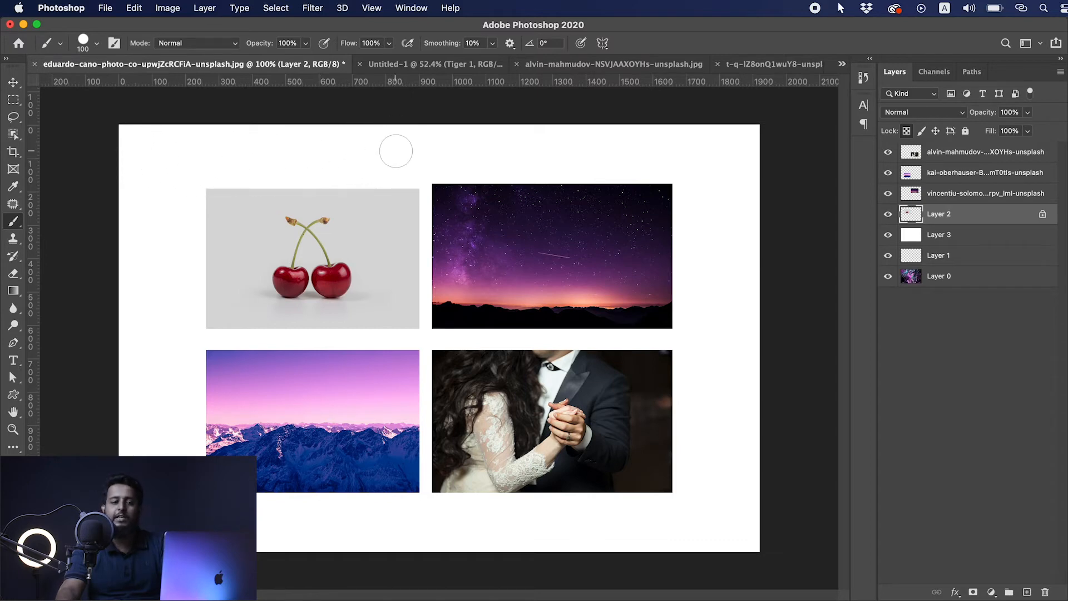
Paint a broad red stroke across the corner of the transparency-locked cherries photo and undo it.
mouse_move(365, 149)
left_mouse_down()
mouse_move(204, 296)
mouse_move(317, 185)
mouse_move(172, 276)
mouse_move(269, 188)
mouse_move(201, 209)
mouse_move(211, 177)
mouse_move(258, 243)
mouse_move(249, 272)
left_mouse_up()
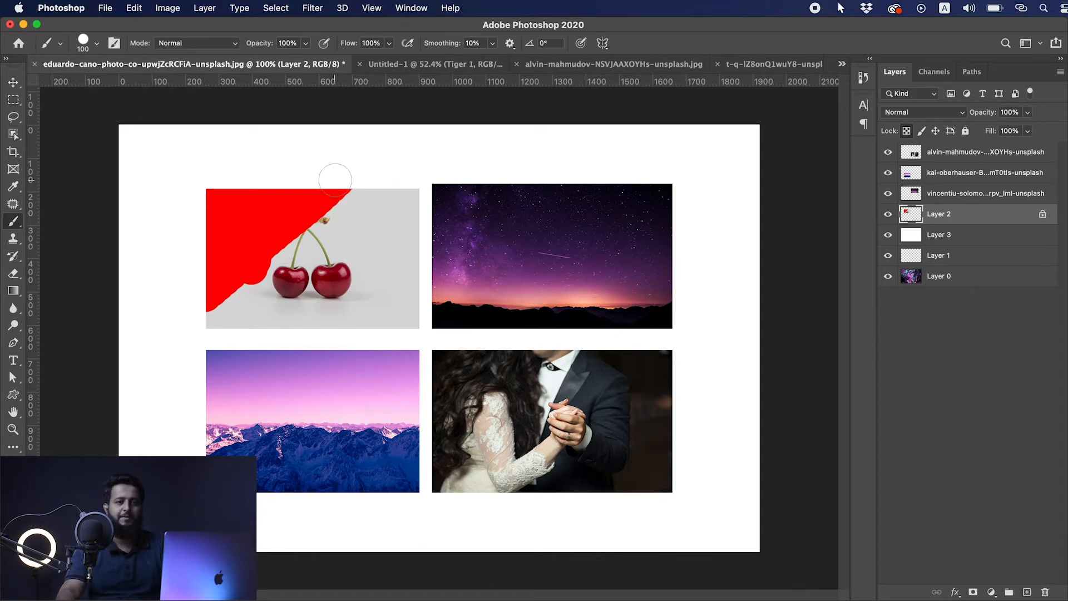
key("super+z")
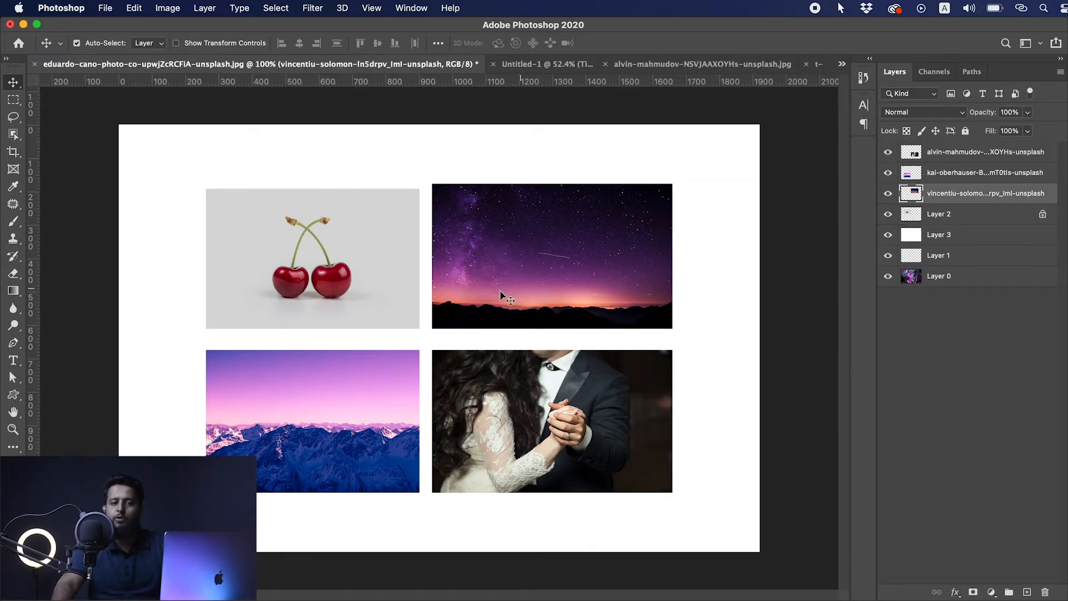
Lock the image pixels of the starry-sky layer and try moving and scaling it, undoing or cancelling each change.
left_click(921, 133)
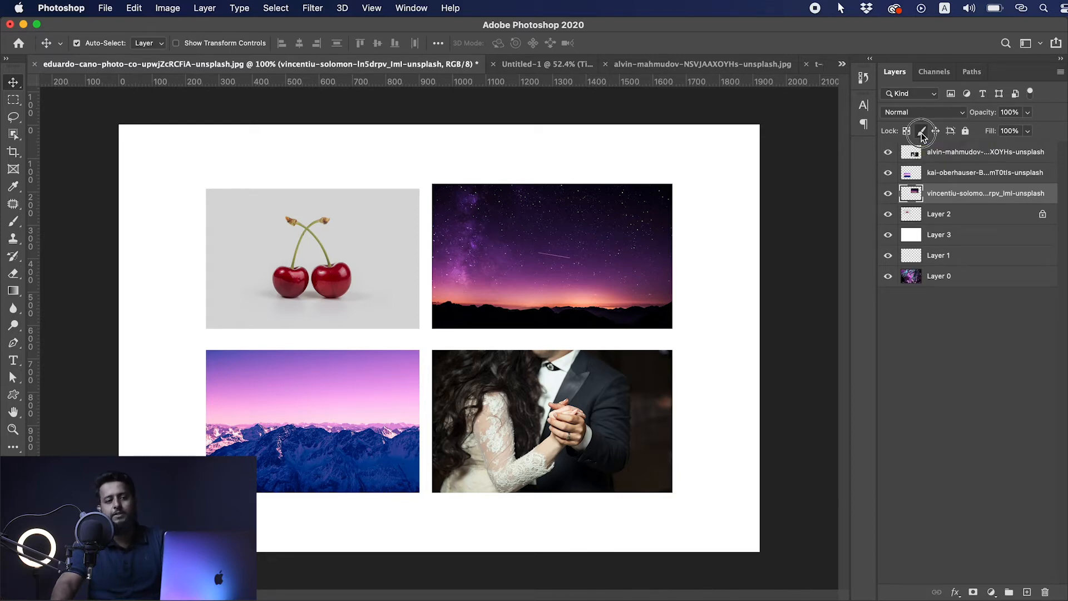
left_click_drag(619, 243, 712, 215)
key("super+z")
left_click_drag(576, 276, 606, 229)
key("super+z")
key("super+t")
left_click_drag(674, 186, 705, 172)
key("Escape")
left_click_drag(582, 290, 608, 250)
key("super+z")
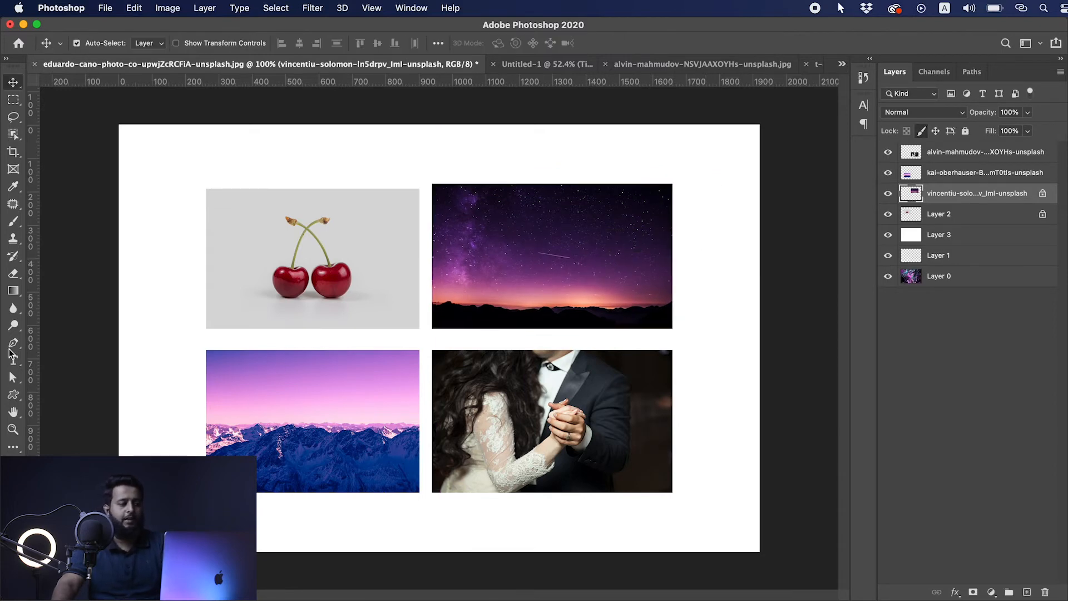
Try painting on the pixel-locked starry-sky layer with the Brush tool and dismiss the warning.
left_click(13, 221)
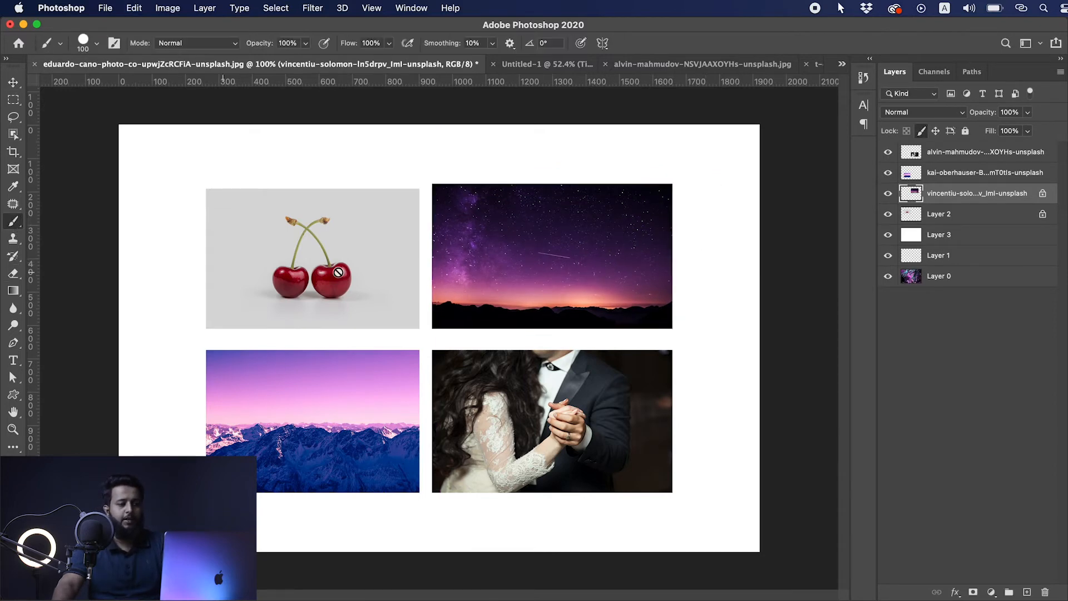
left_click(579, 229)
left_click(580, 263)
left_click(579, 234)
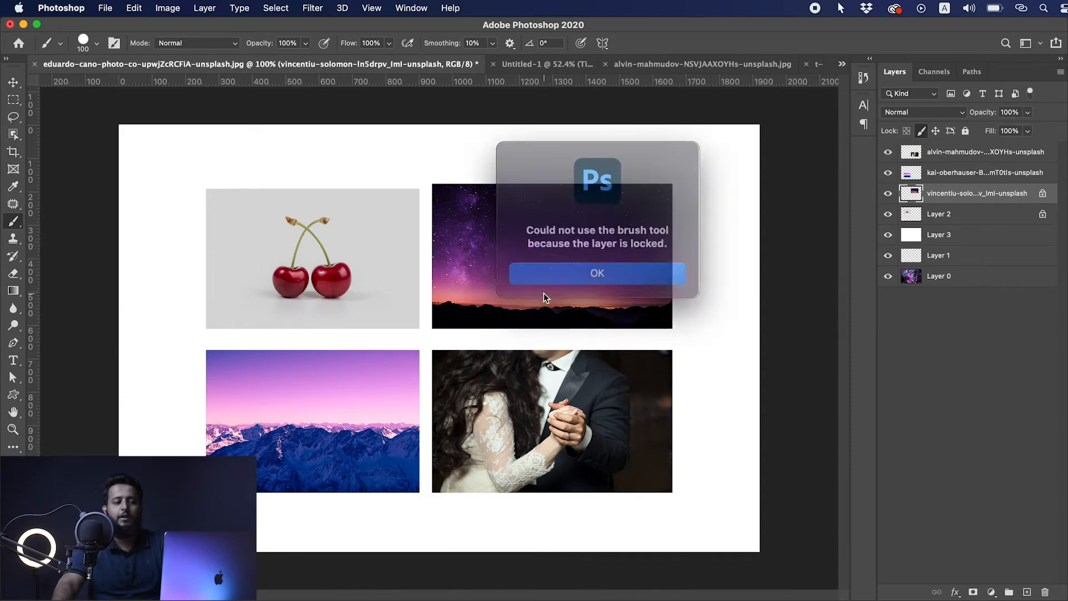
left_click(618, 267)
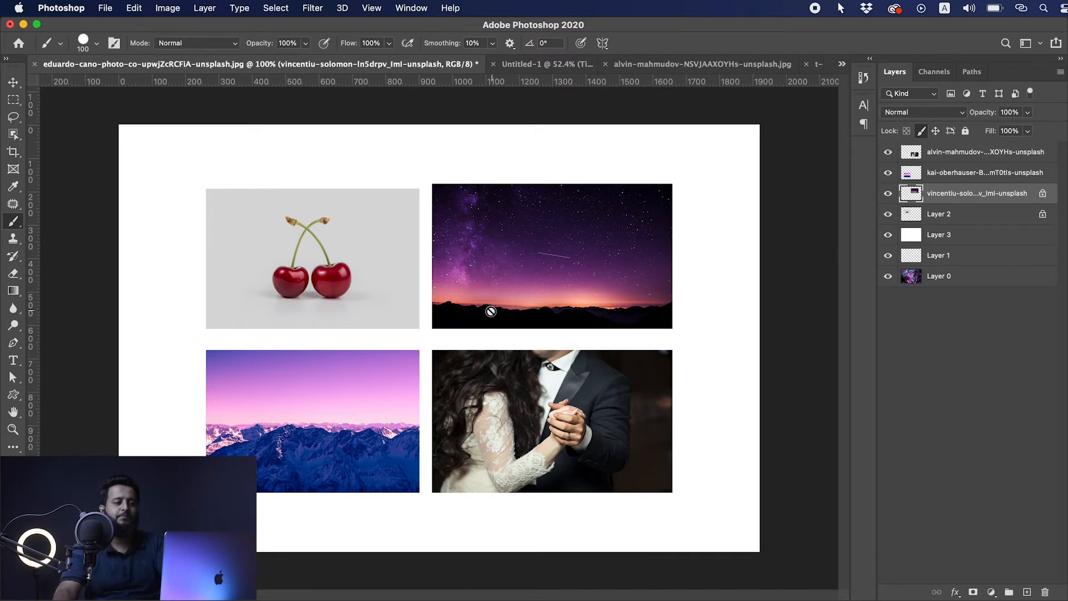
Lock the position of the purple mountain photo's layer and try moving the photo.
key("v")
left_click(345, 398)
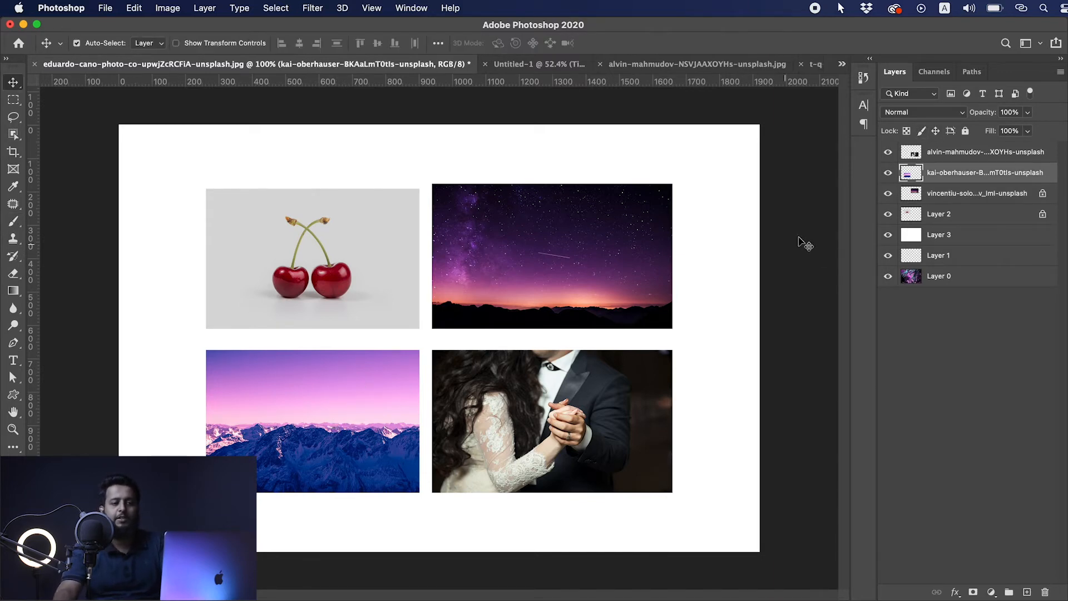
left_click(936, 132)
left_click_drag(365, 403, 287, 444)
left_click_drag(177, 369, 239, 322)
mouse_move(752, 179)
left_mouse_down()
mouse_move(720, 148)
mouse_move(722, 229)
mouse_move(720, 181)
mouse_move(735, 170)
left_mouse_up()
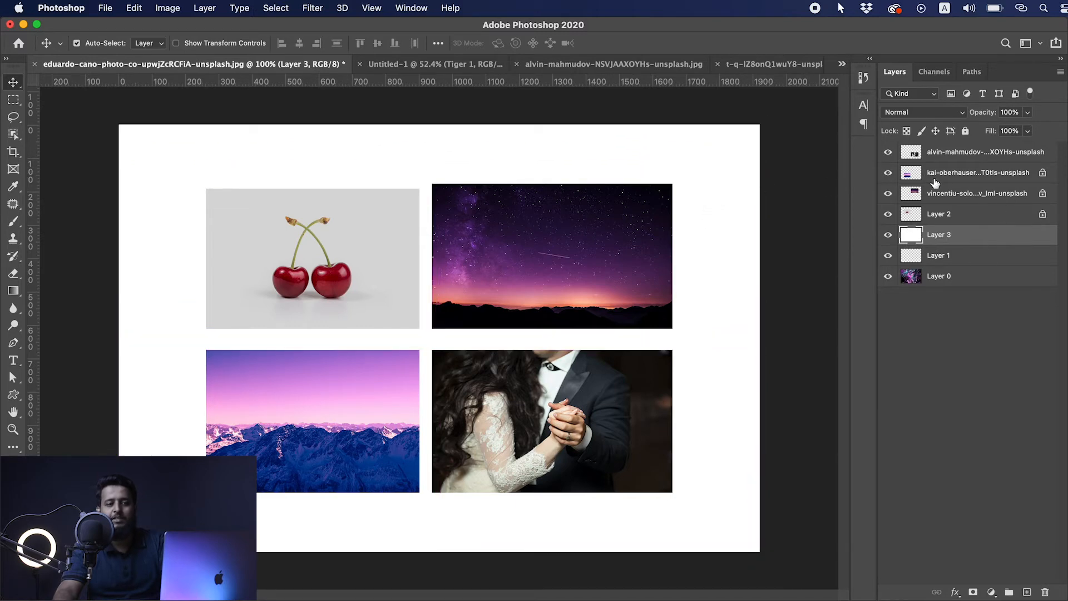
Try painting on the position-locked mountain photo with the brush, including a stroke across its upper edge with transparent pixels locked.
left_click(949, 177)
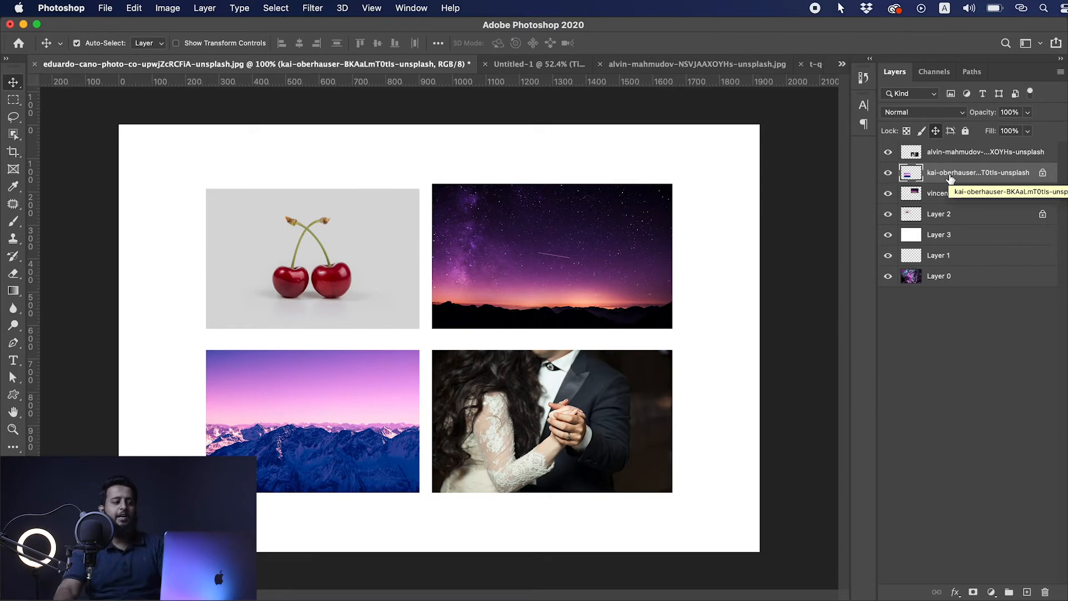
left_click(338, 408)
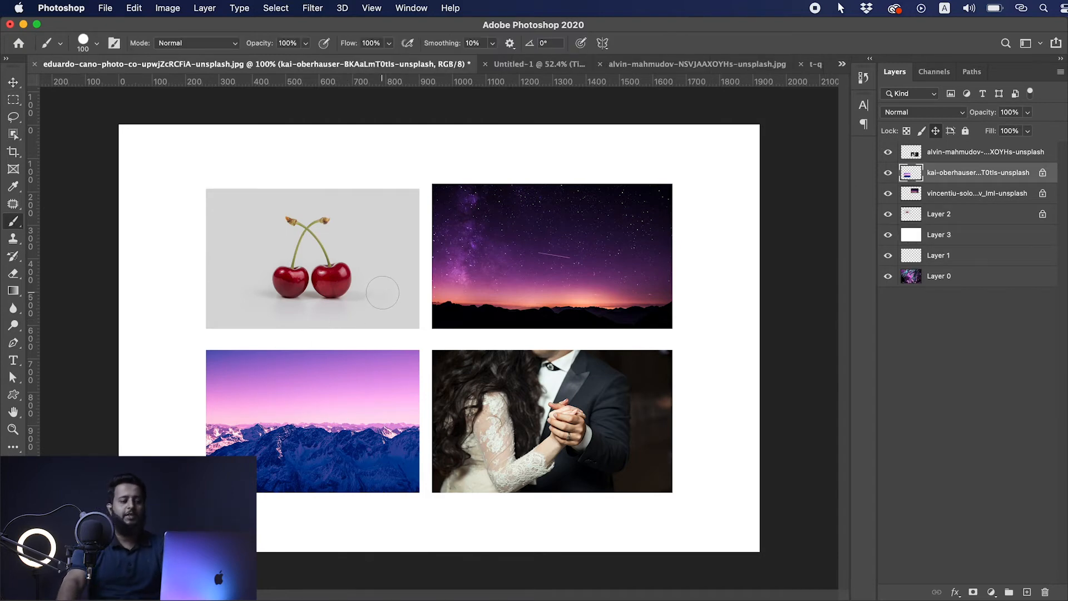
key("v")
left_click(936, 132)
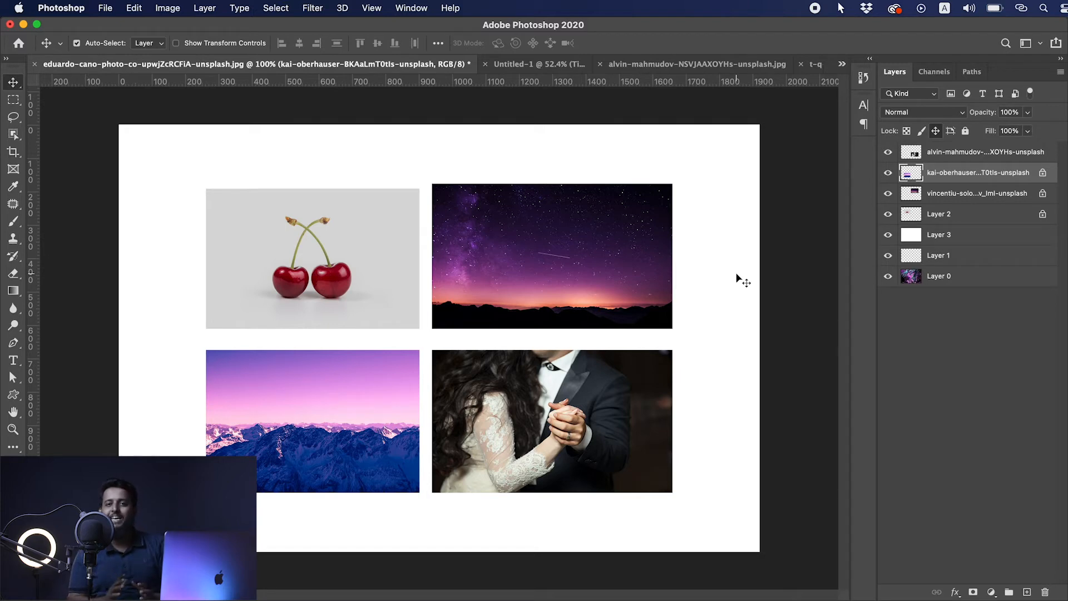
key("b")
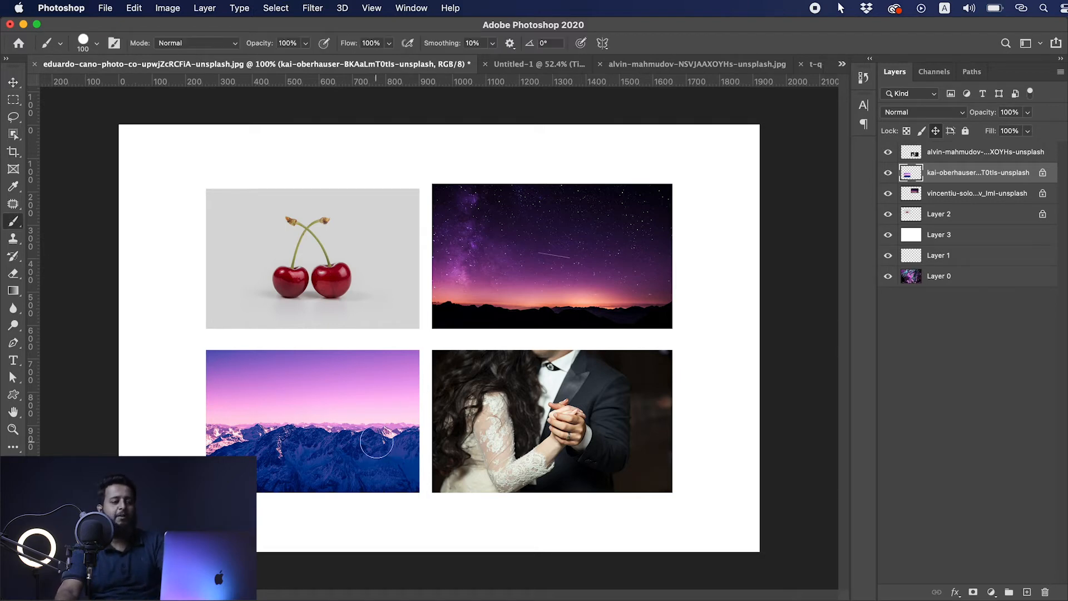
mouse_move(344, 365)
left_mouse_down()
mouse_move(210, 413)
mouse_move(241, 365)
mouse_move(314, 380)
mouse_move(374, 366)
mouse_move(366, 343)
mouse_move(224, 411)
mouse_move(266, 370)
mouse_move(327, 385)
mouse_move(377, 340)
mouse_move(183, 414)
mouse_move(225, 362)
mouse_move(300, 362)
left_mouse_up()
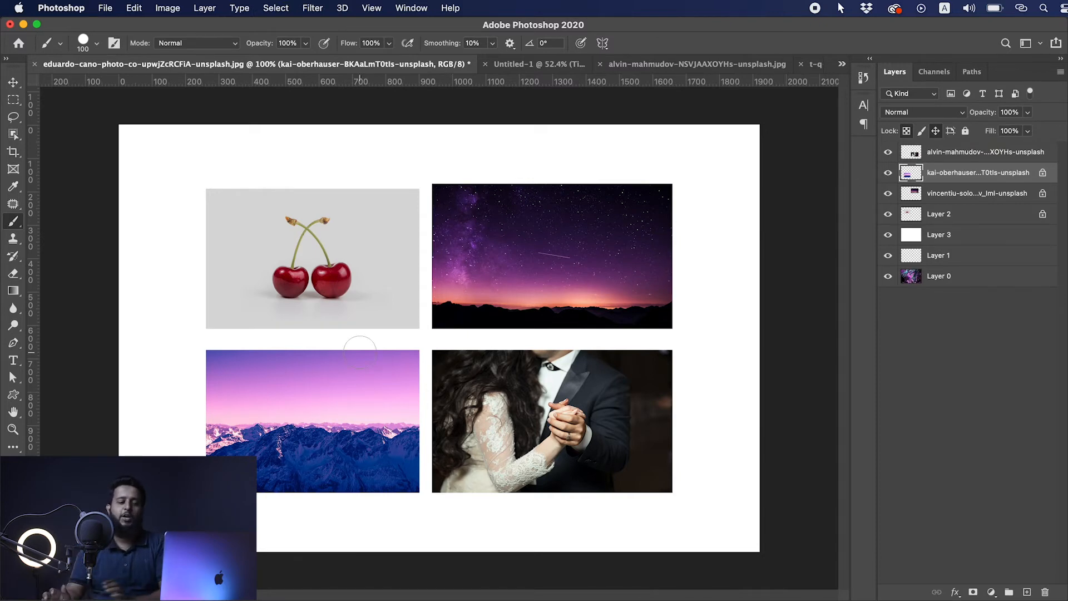
mouse_move(360, 352)
left_mouse_down()
mouse_move(270, 352)
mouse_move(195, 389)
mouse_move(196, 432)
mouse_move(346, 346)
mouse_move(382, 338)
mouse_move(200, 417)
mouse_move(256, 365)
mouse_move(198, 403)
mouse_move(226, 382)
mouse_move(417, 348)
mouse_move(286, 369)
left_mouse_up()
Select the wedding couple photo's layer and switch to the Untitled-1 document with the tiger artboard.
key("v")
left_click(523, 419)
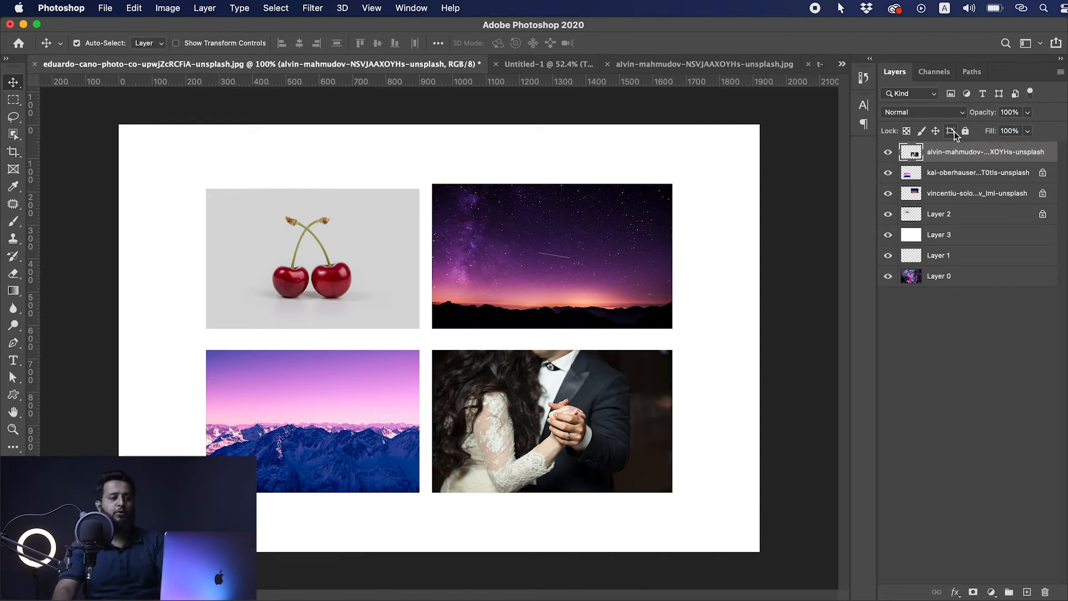
left_click(523, 66)
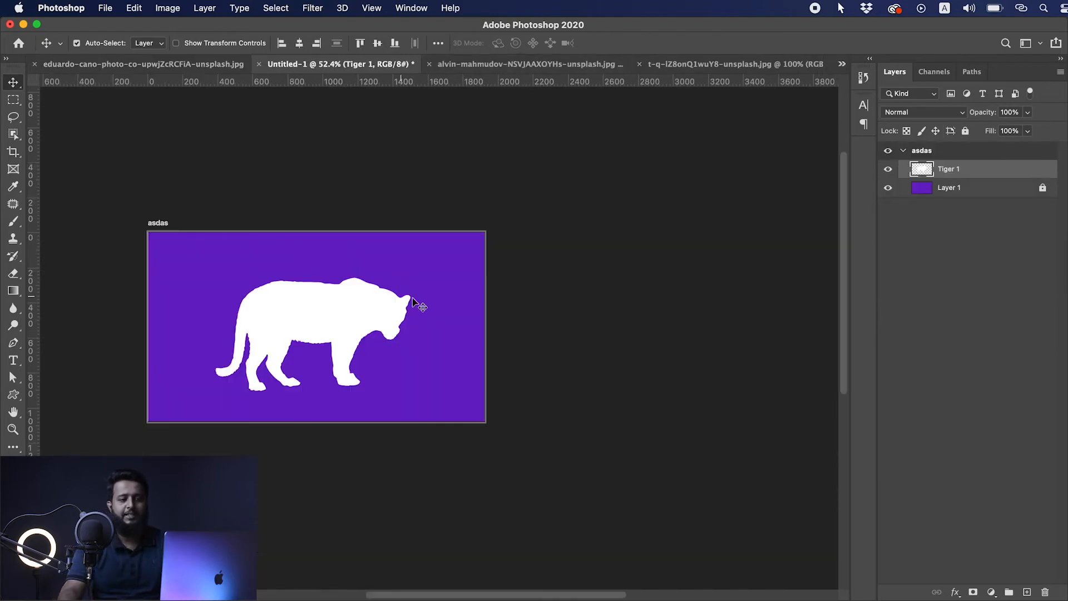
Create a landscape 1920 x 1080 px document at 72 pixels/inch with artboards enabled, and close it.
key("super+n")
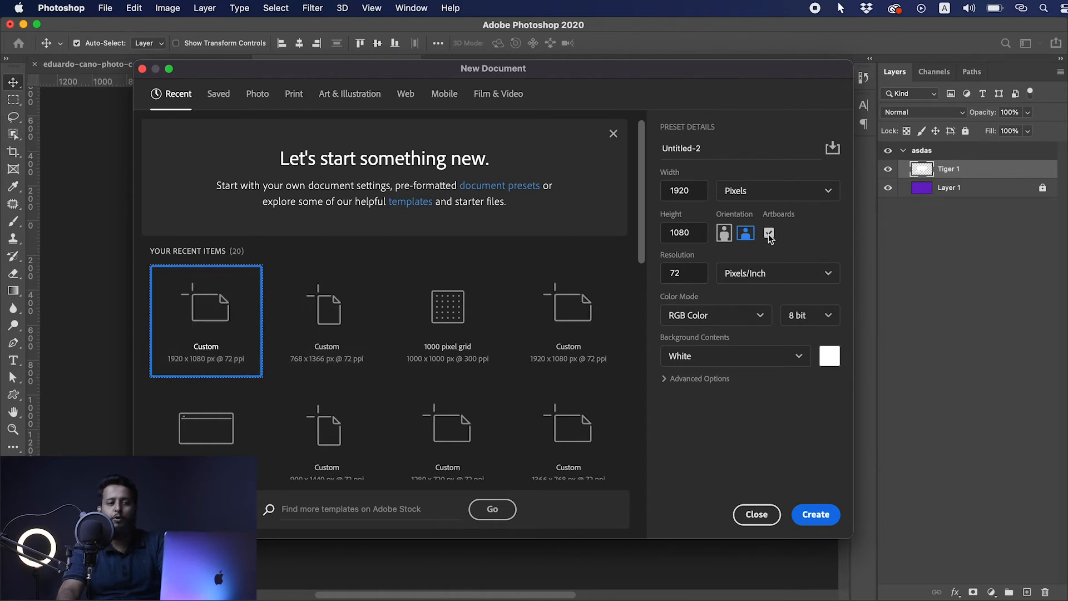
left_click(817, 514)
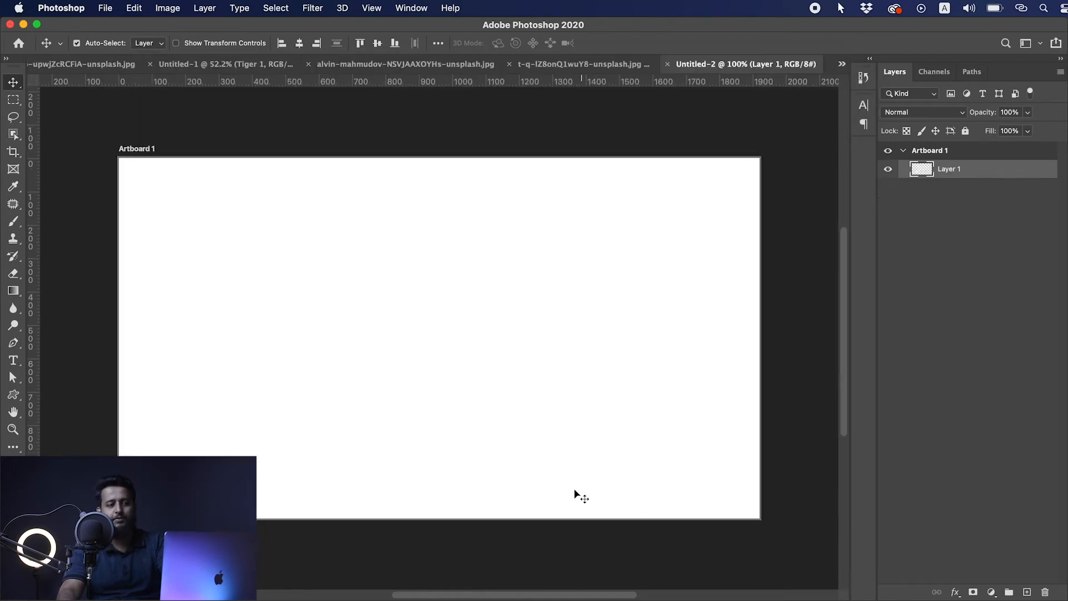
left_click(667, 66)
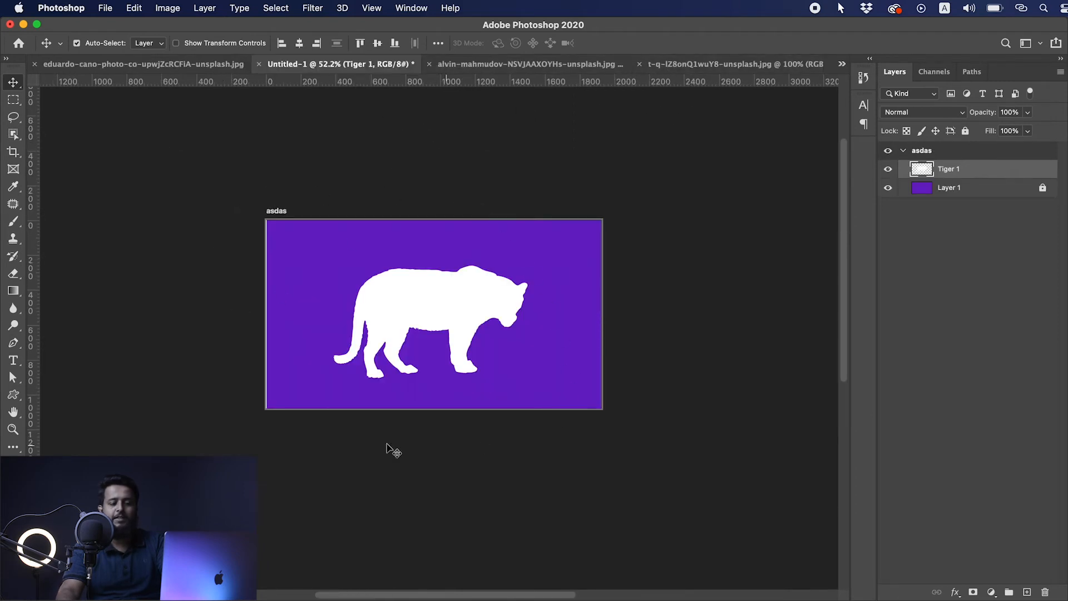
Duplicate the asdas artboard beside the original and undo the duplication.
scroll(417, 374, "up", 3)
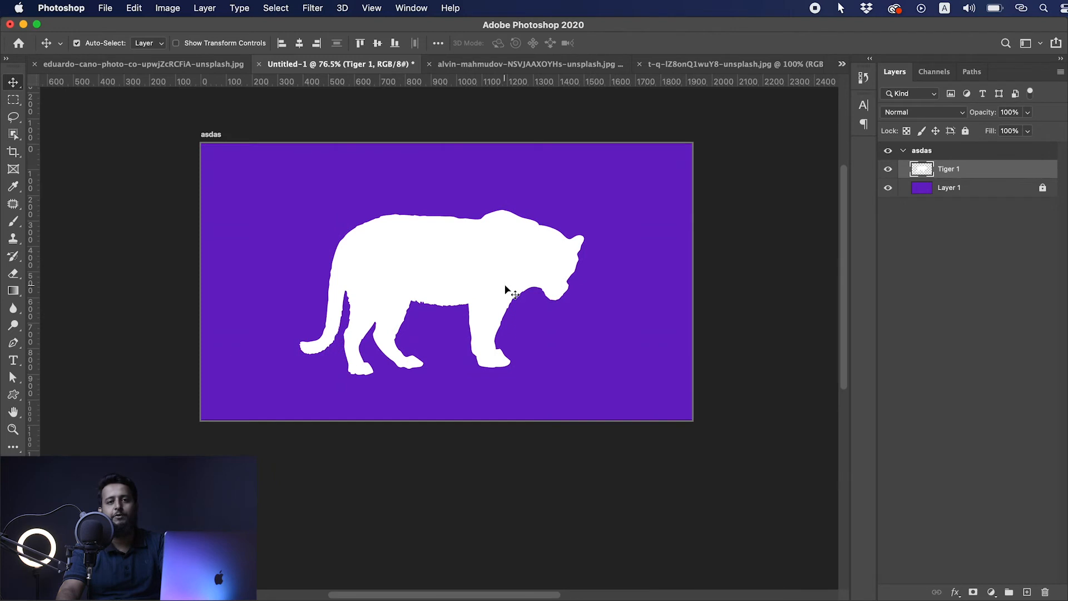
left_click_drag(484, 291, 407, 329)
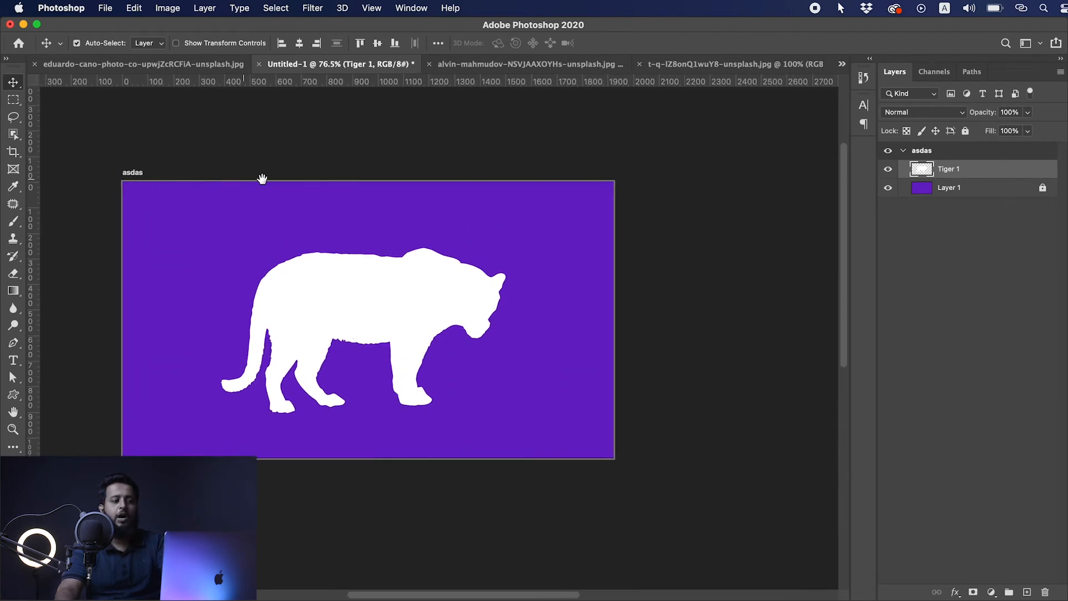
scroll(343, 184, "down", 3)
left_click_drag(214, 177, 555, 177)
left_click_drag(534, 295, 427, 306)
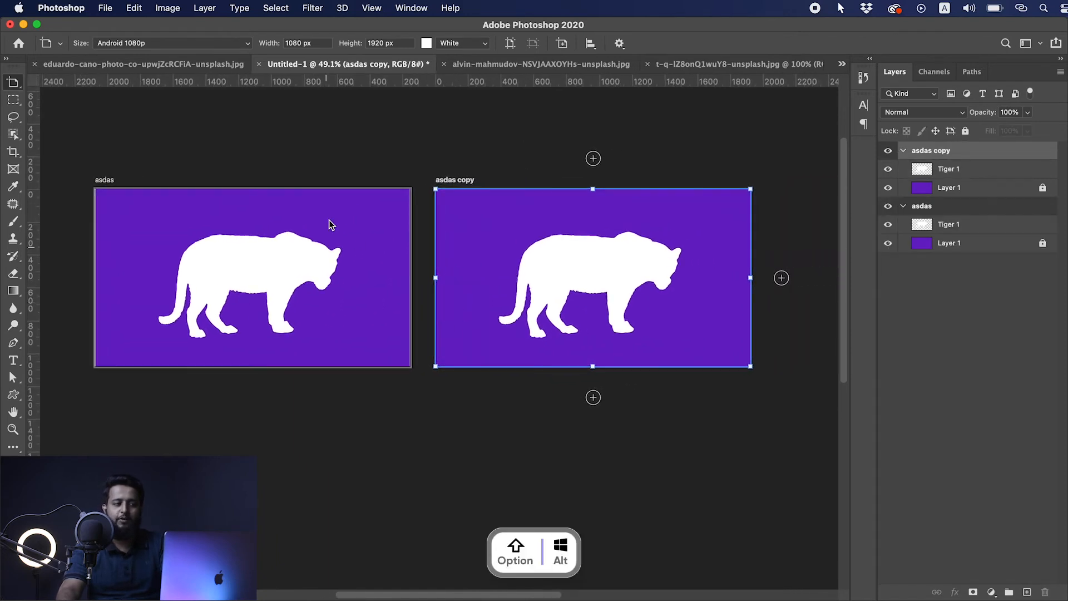
key("super+z")
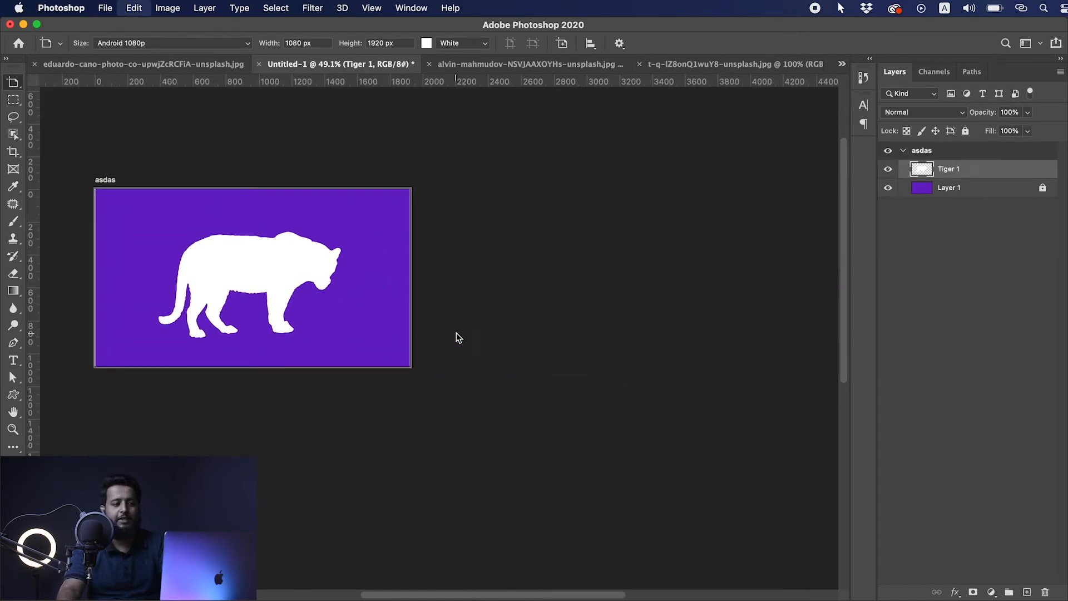
Move the tiger off the asdas artboard, select the artboard, and bring the tiger back inside it.
left_click_drag(225, 372, 314, 376)
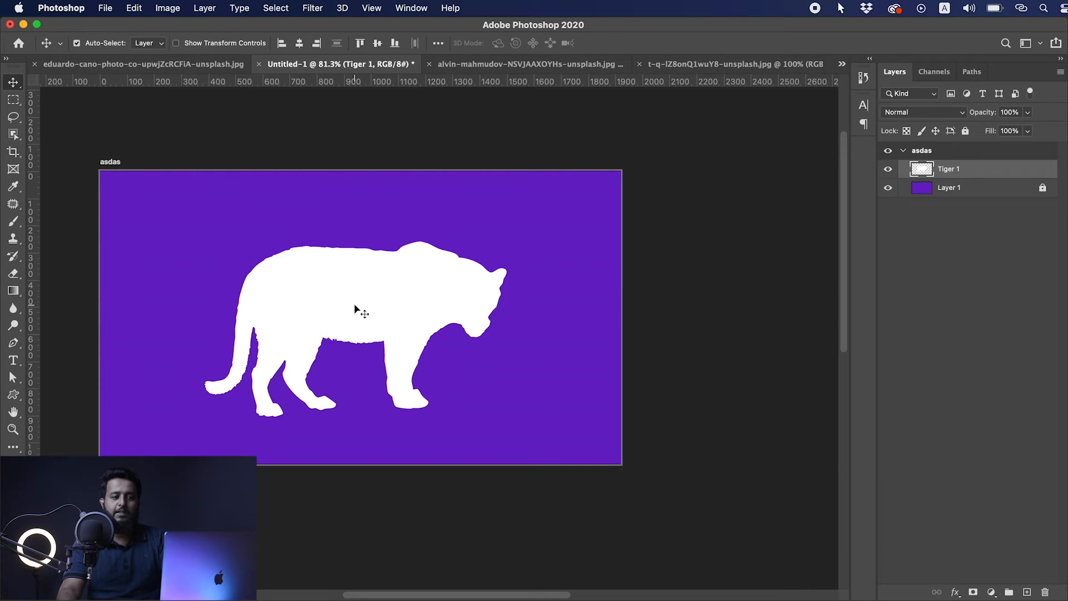
left_click_drag(340, 299, 622, 294)
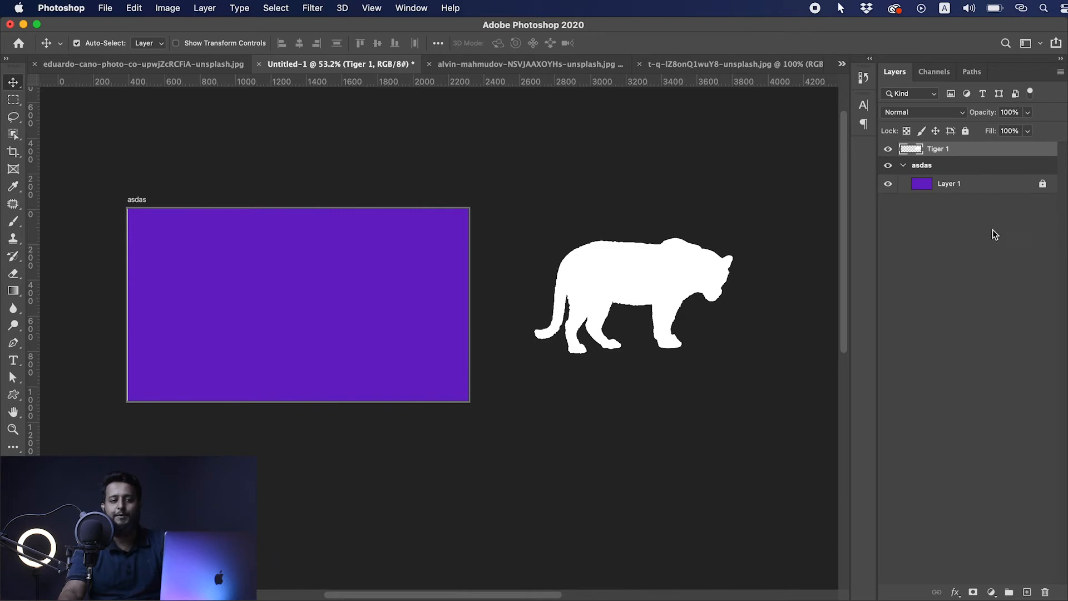
left_click(943, 166)
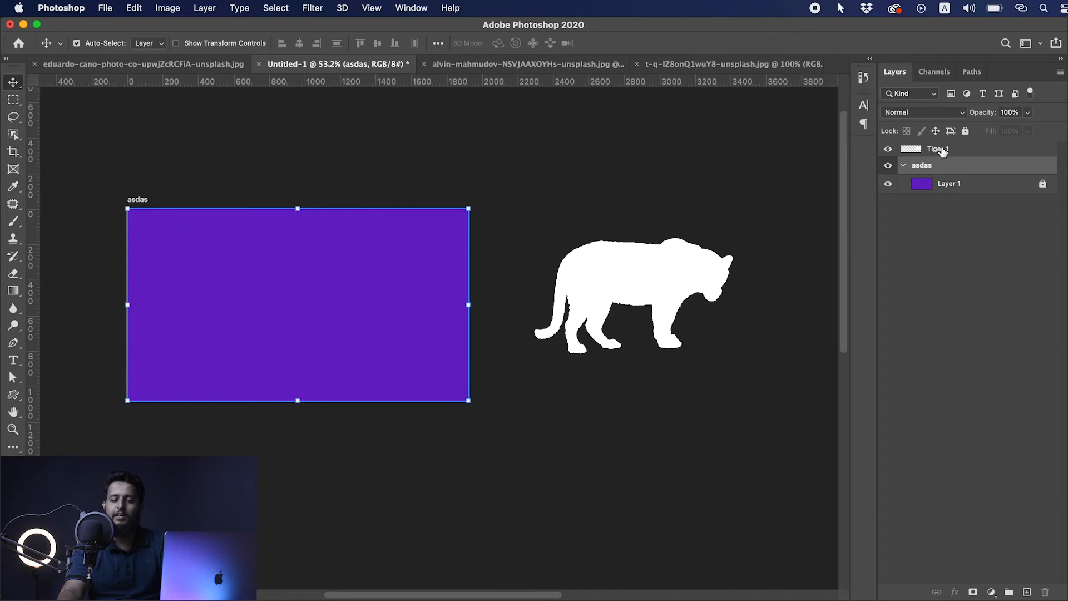
left_click_drag(563, 303, 288, 302)
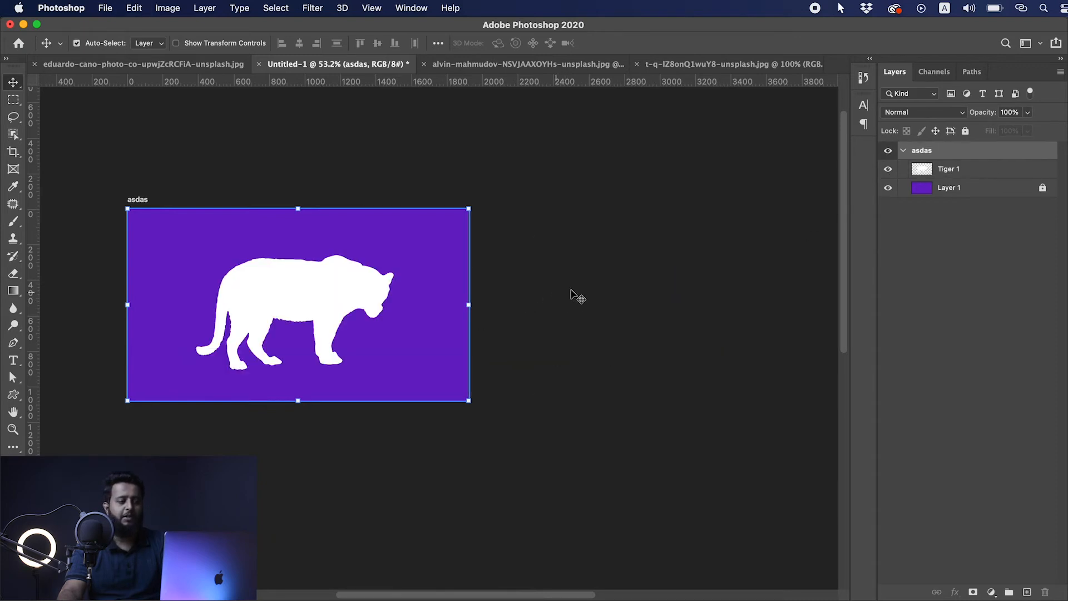
Lock the Tiger 1 layer against artboard auto-nesting, shift it slightly, cancel a resize, and move it outside the artboard.
left_click(950, 131)
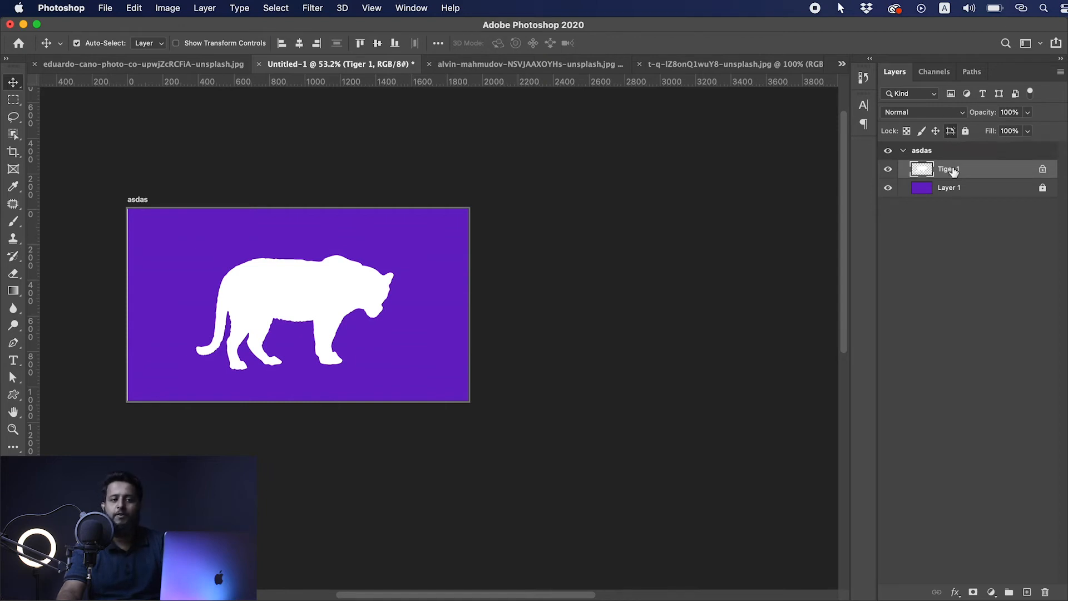
mouse_move(310, 306)
left_mouse_down()
mouse_move(348, 296)
mouse_move(328, 286)
mouse_move(298, 312)
left_mouse_up()
key("ctrl+t")
left_click_drag(447, 396, 439, 360)
key("Escape")
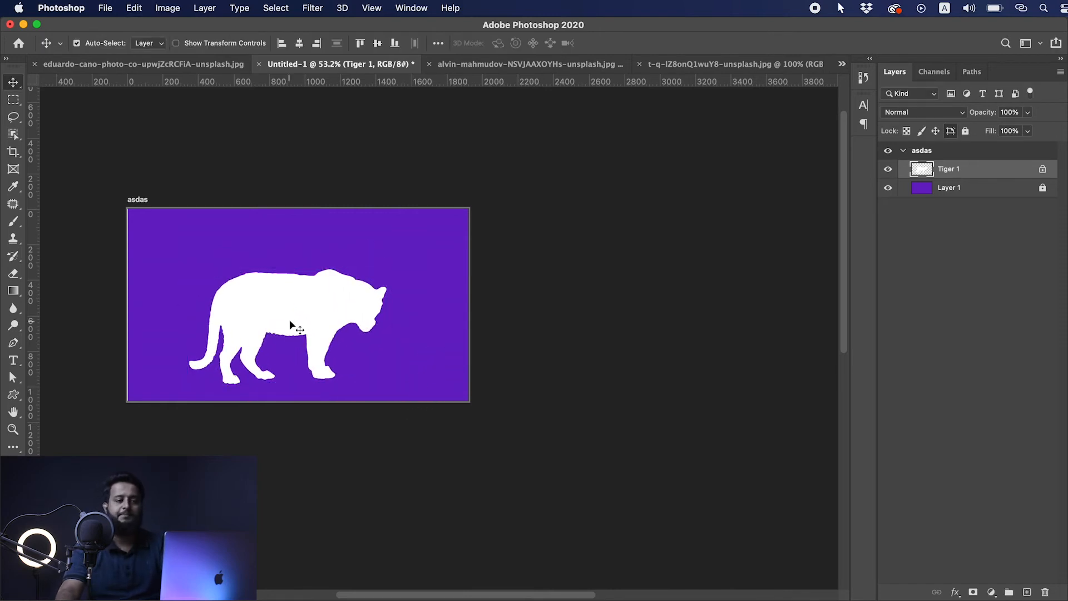
left_click_drag(290, 321, 628, 301)
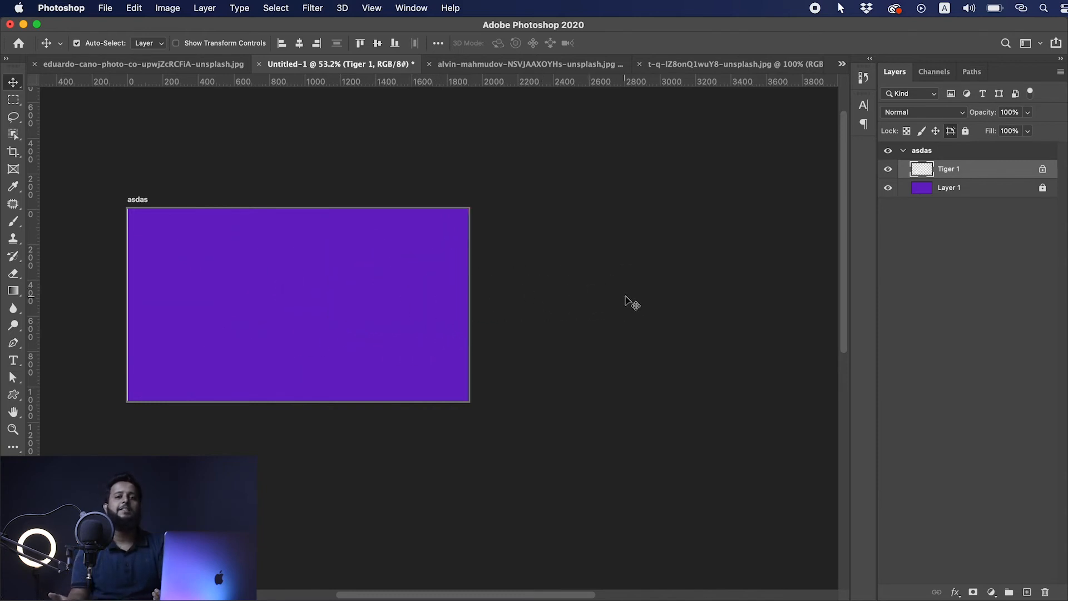
Undo the tiger's move off the artboard, shift it upward, and test moving it outside with the auto-nesting lock removed.
key("super+z")
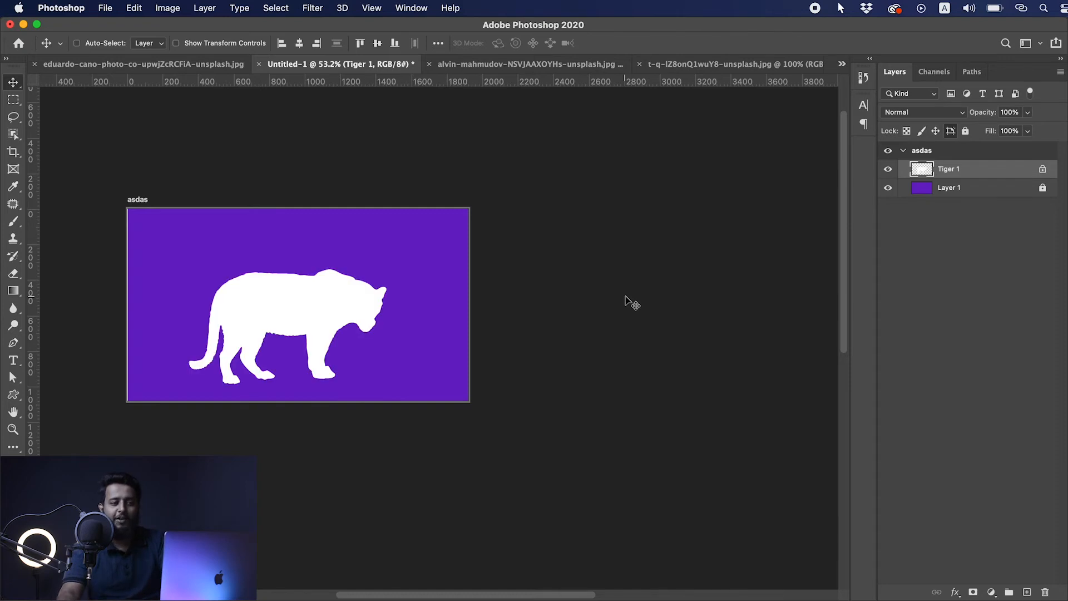
left_click_drag(318, 317, 310, 303)
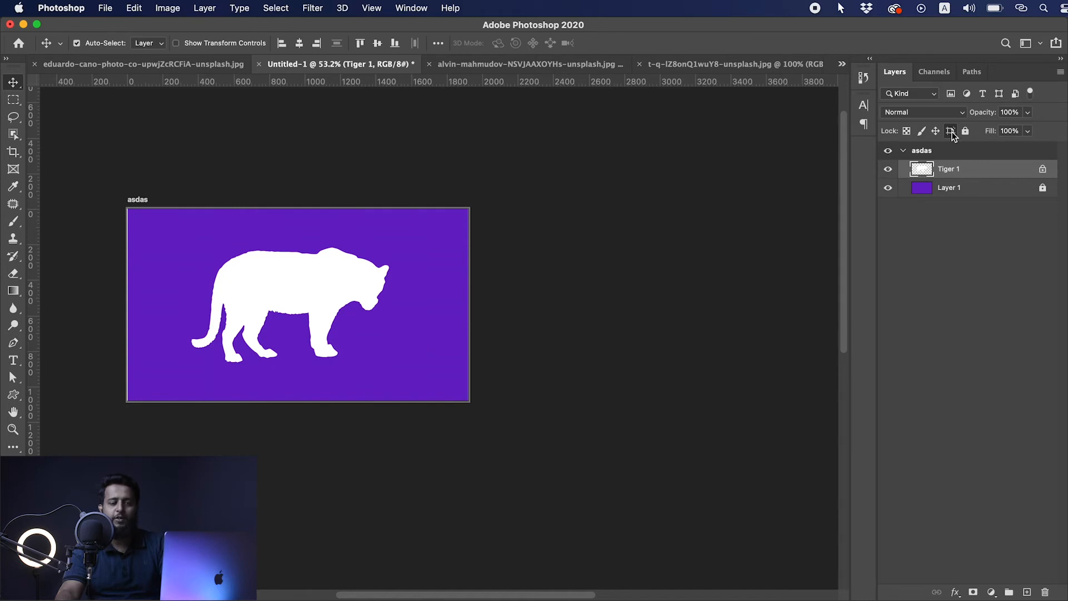
left_click_drag(278, 289, 570, 284)
key("super+z")
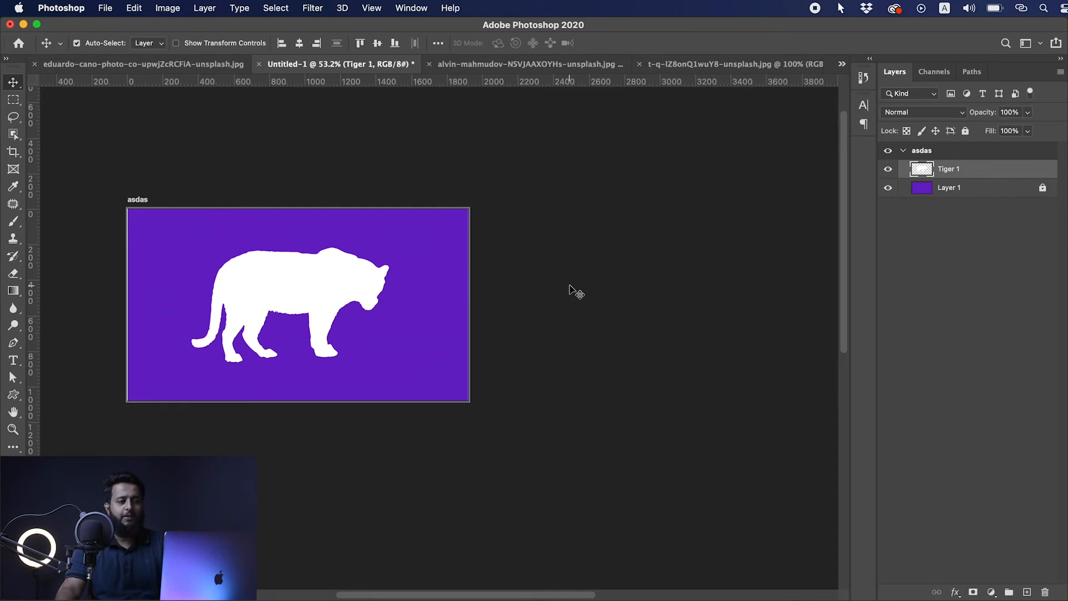
Switch from the artboard document to the photo of the couple holding hands and open the vertical golden bokeh JPEG.
key("ctrl+Tab")
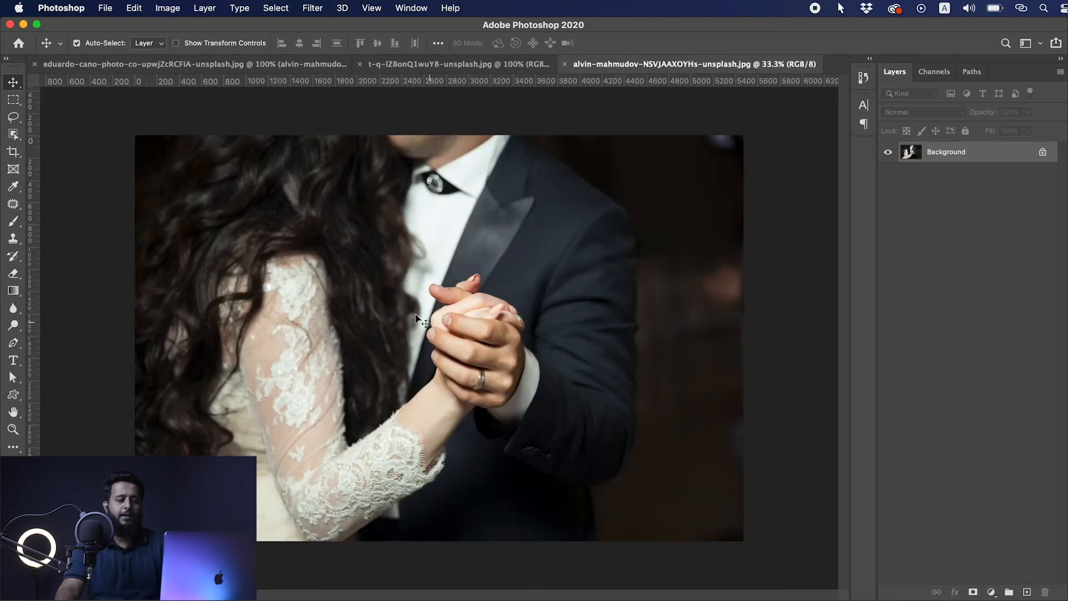
left_click(104, 9)
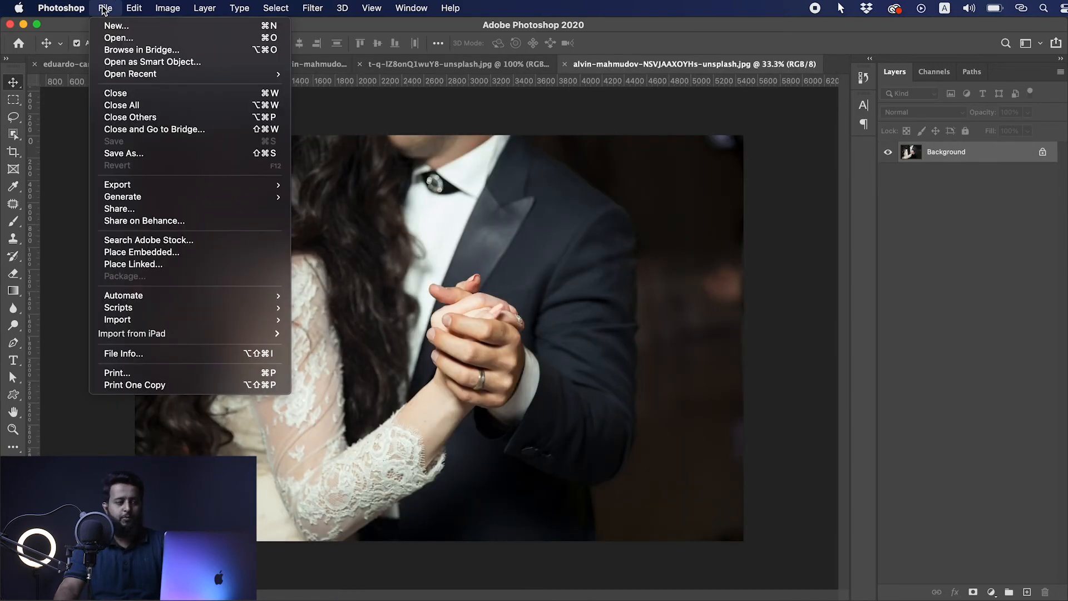
left_click(125, 39)
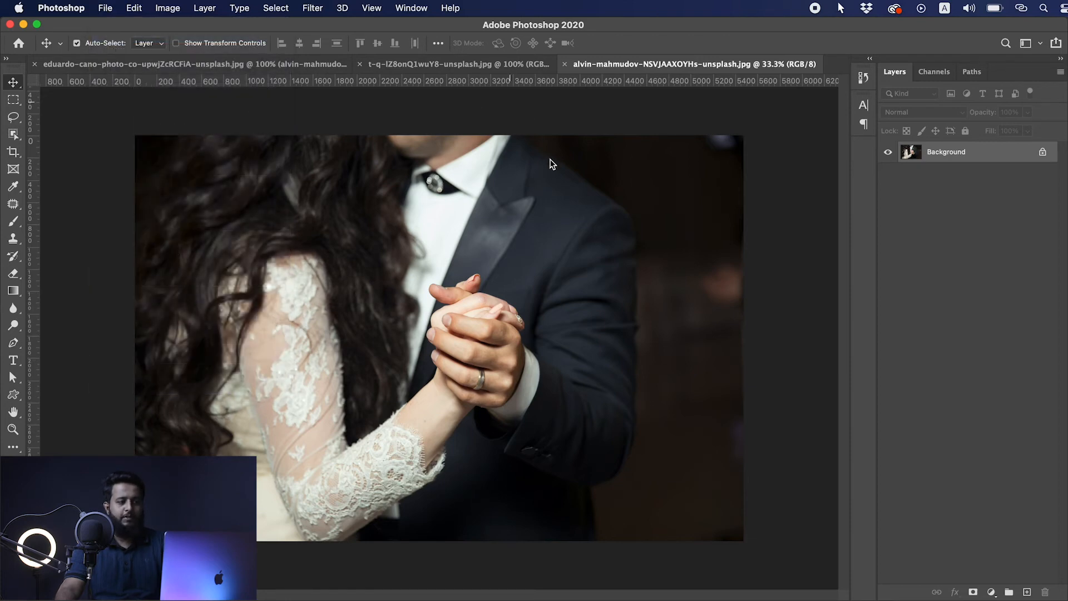
left_click(471, 196)
left_click(494, 224)
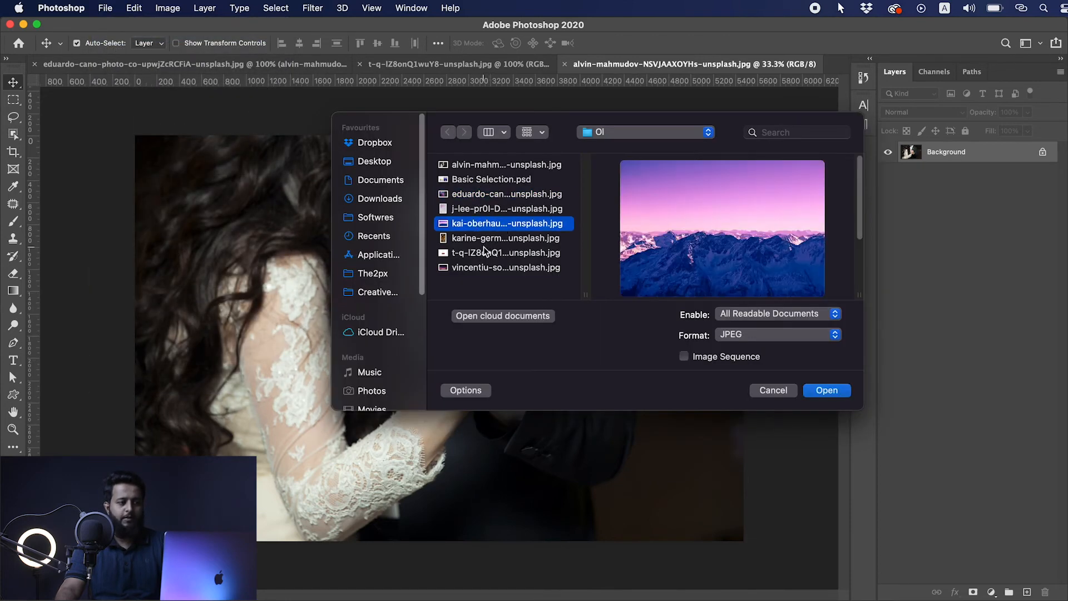
left_click(485, 252)
left_click(507, 239)
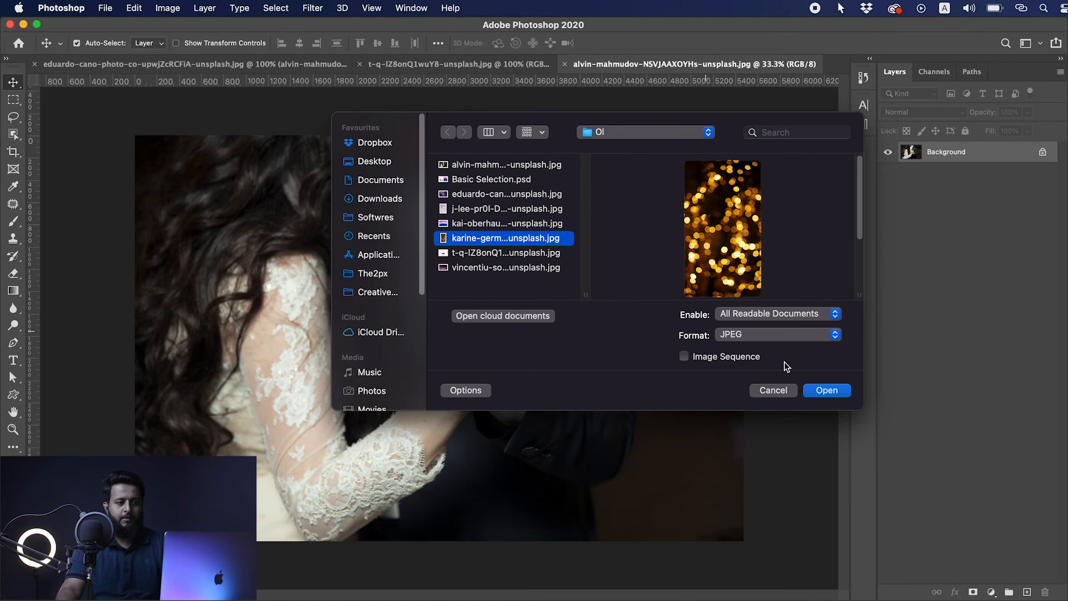
left_click(827, 391)
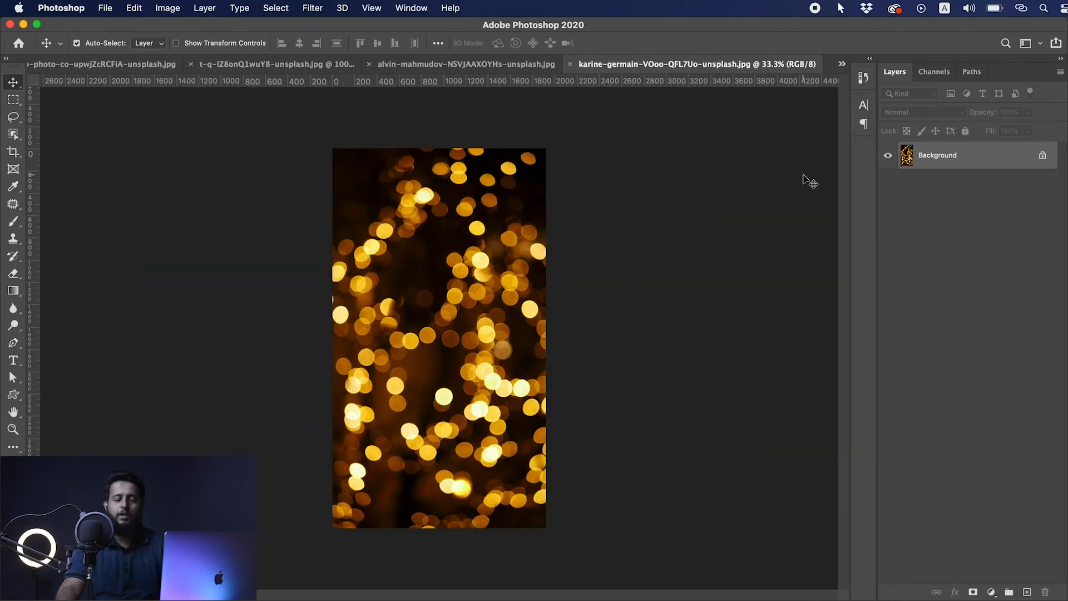
Copy the bokeh image into the couple photo, rotate it -90° and scale it to about 190% by 165% to cover the canvas.
left_click_drag(482, 221, 184, 66)
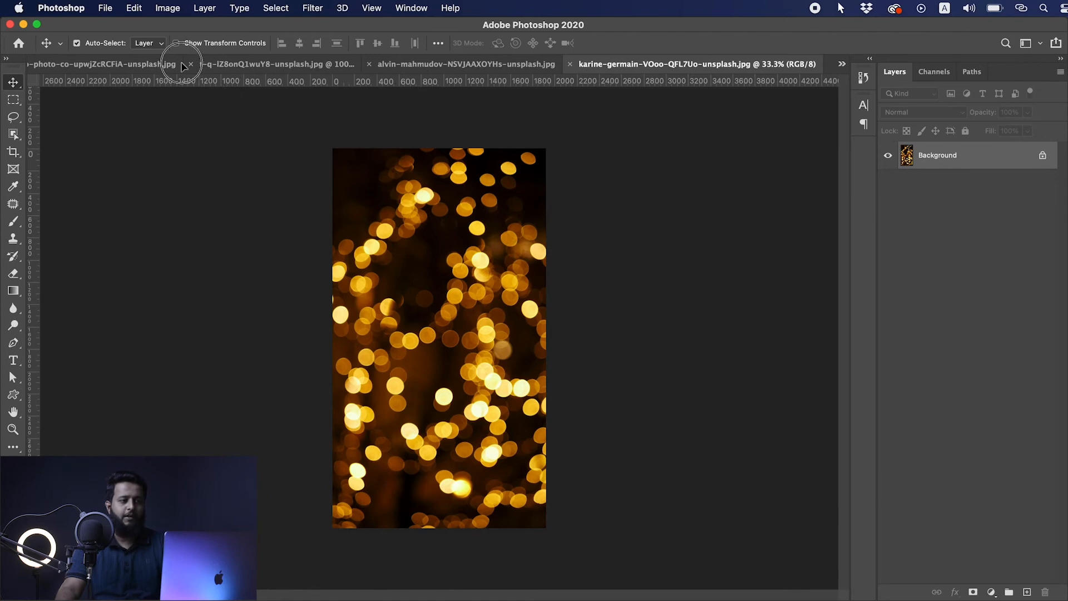
left_click_drag(184, 66, 431, 369)
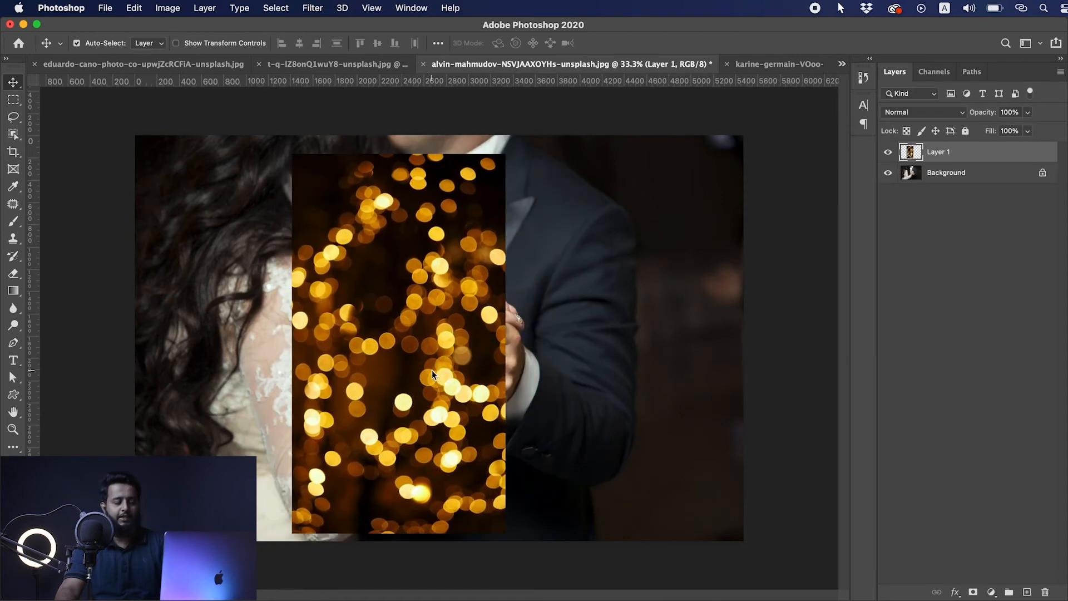
key("super+t")
left_click_drag(516, 542, 684, 164)
left_click_drag(587, 450, 763, 548)
left_click_drag(520, 441, 440, 342)
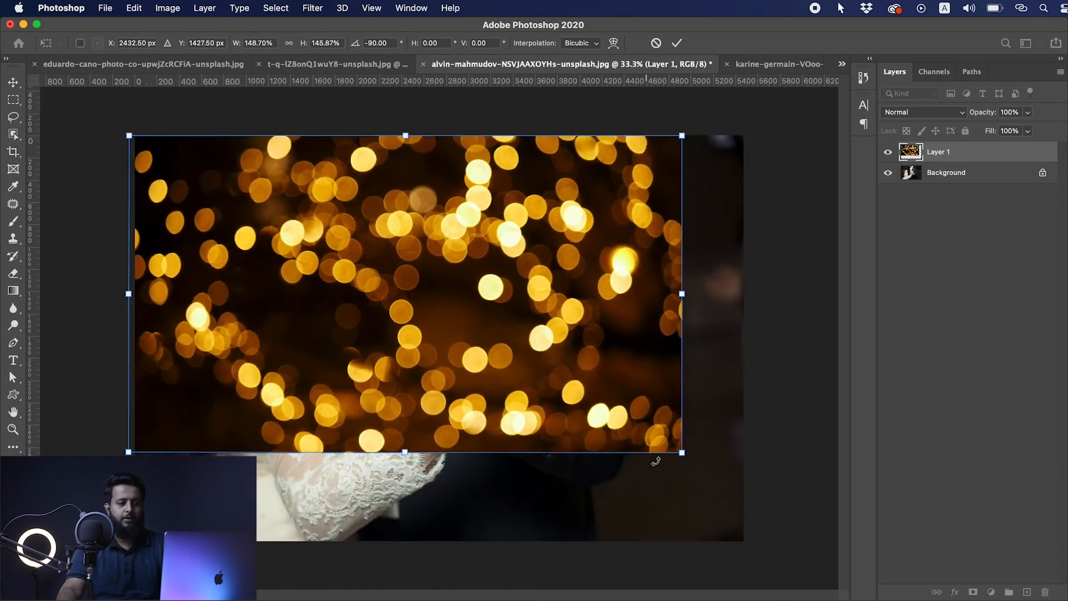
left_click_drag(689, 450, 759, 540)
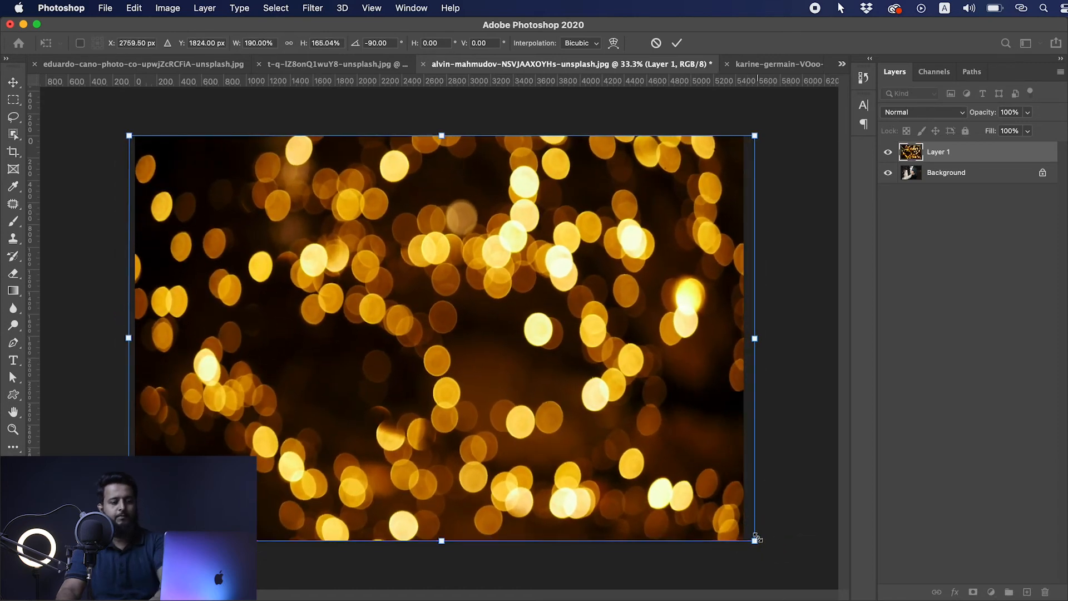
key("Return")
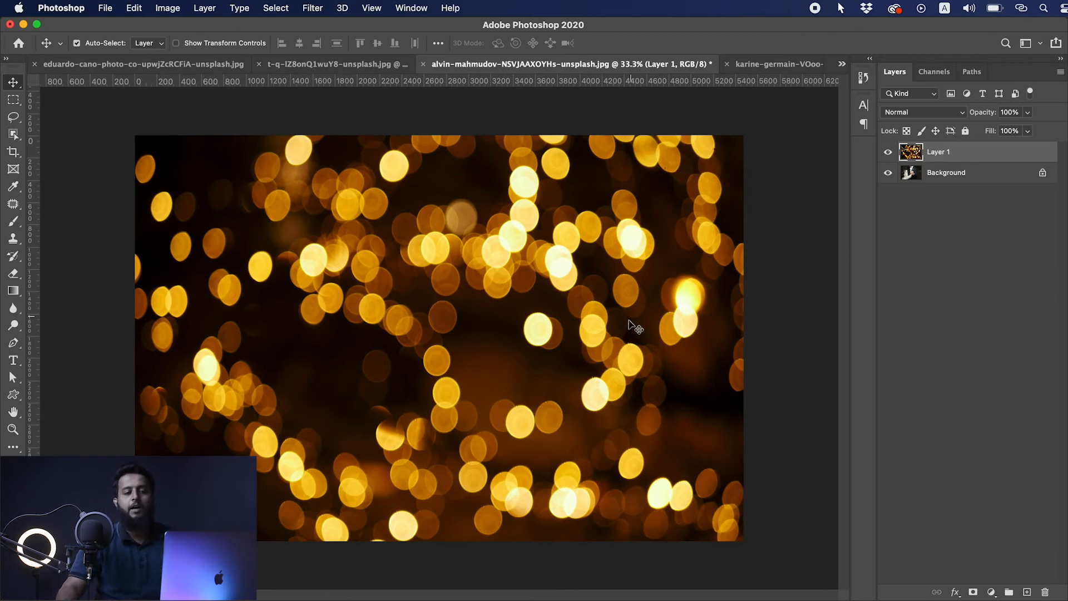
Examine the bokeh layer's bright and dark areas up close and review the blend modes available for it.
left_click(695, 248, "super")
left_click_drag(695, 249, 651, 292)
left_click_drag(574, 253, 641, 260)
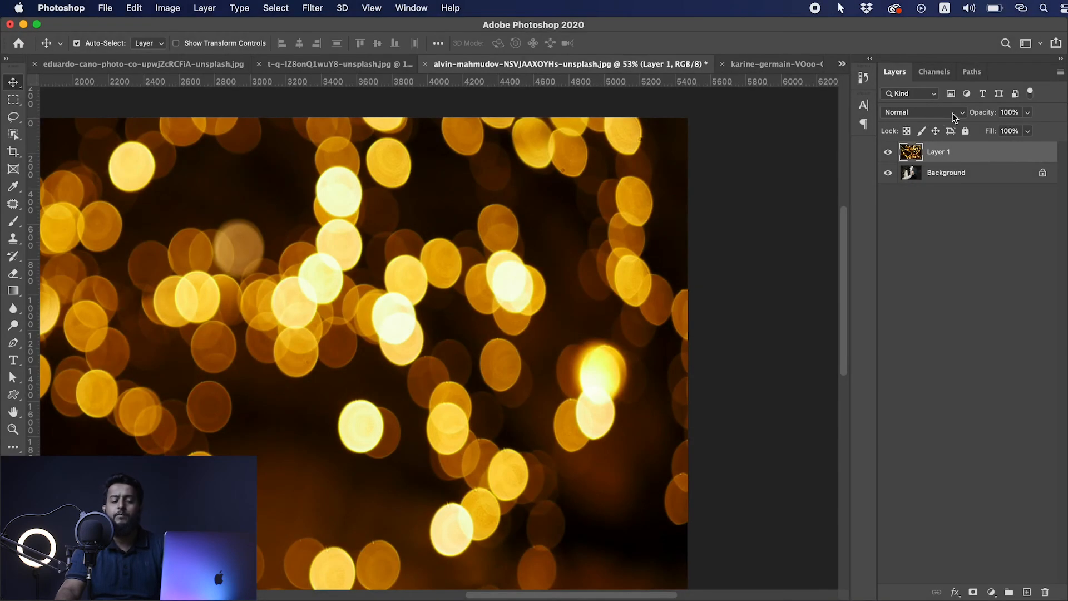
left_click_drag(658, 209, 713, 195)
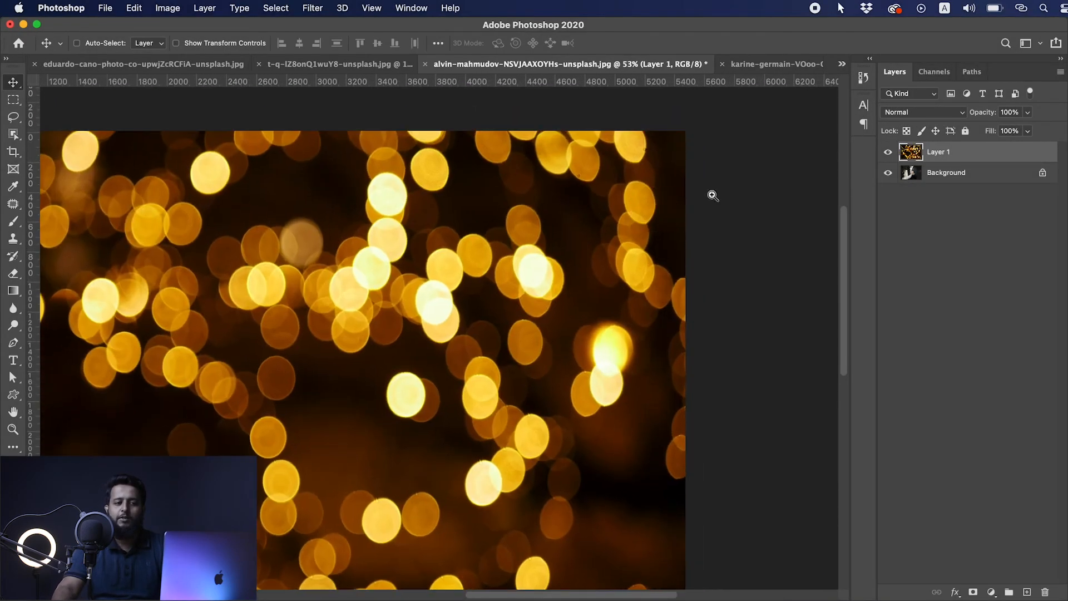
left_click(981, 181)
left_click(946, 157)
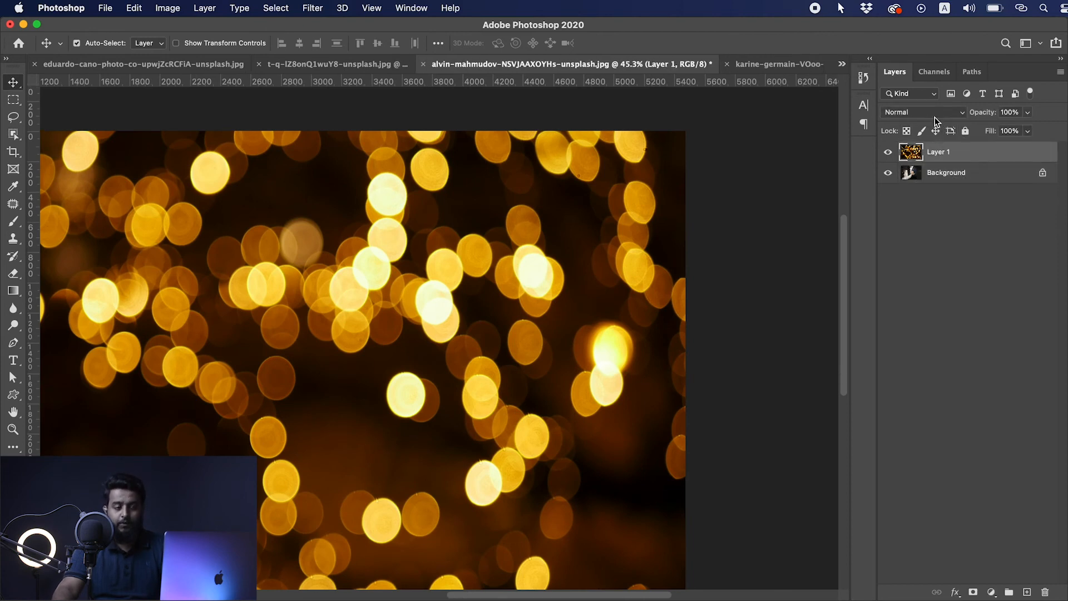
left_click(936, 113)
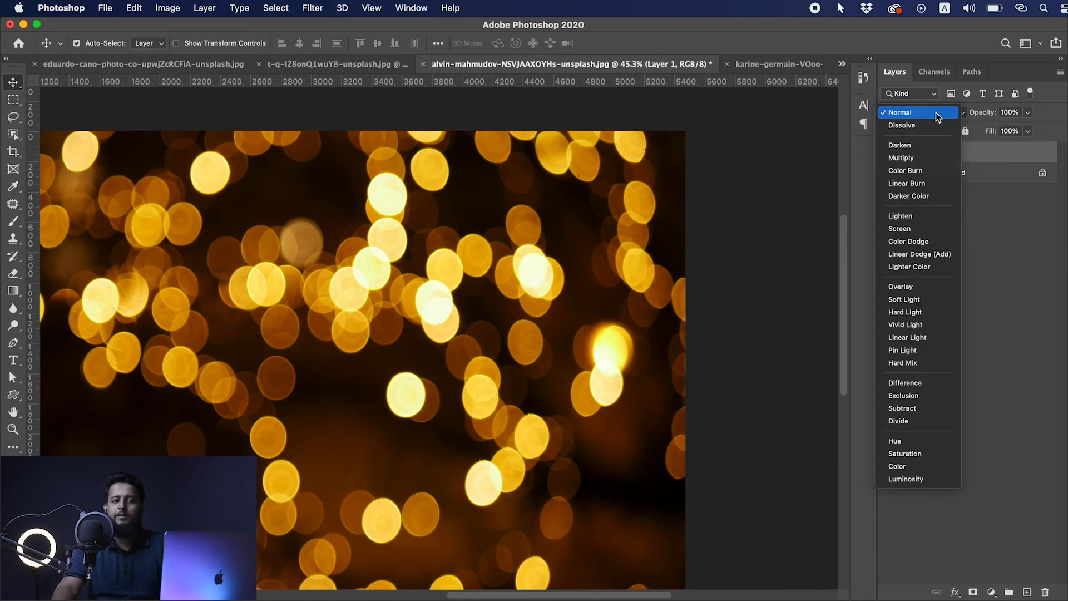
left_click(936, 114)
left_click_drag(650, 239, 625, 244)
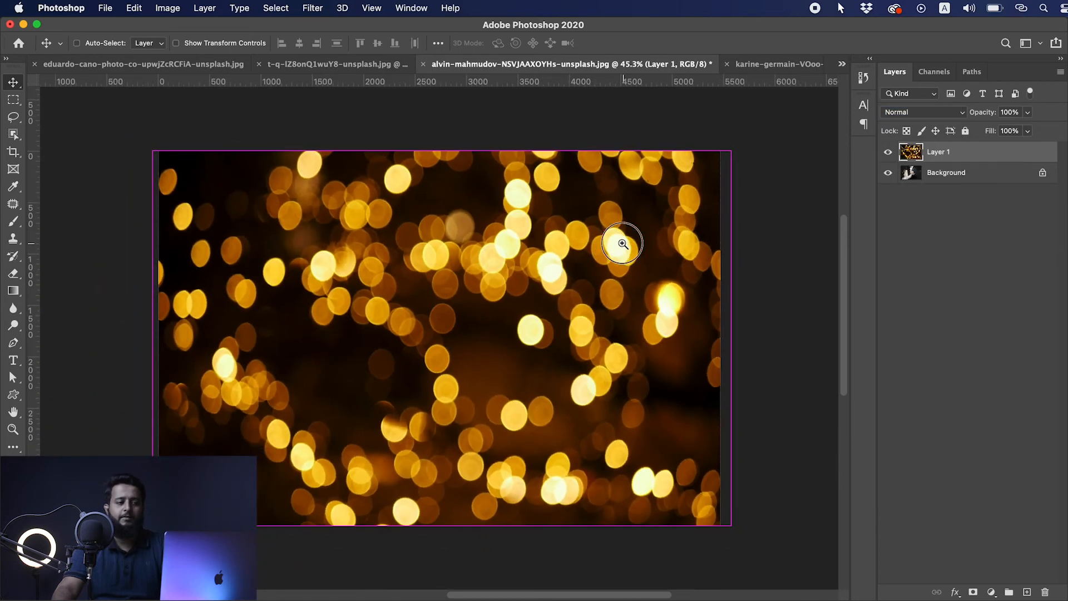
Set the bokeh layer's blend mode to Screen and inspect the blended couple photo.
left_click(939, 117)
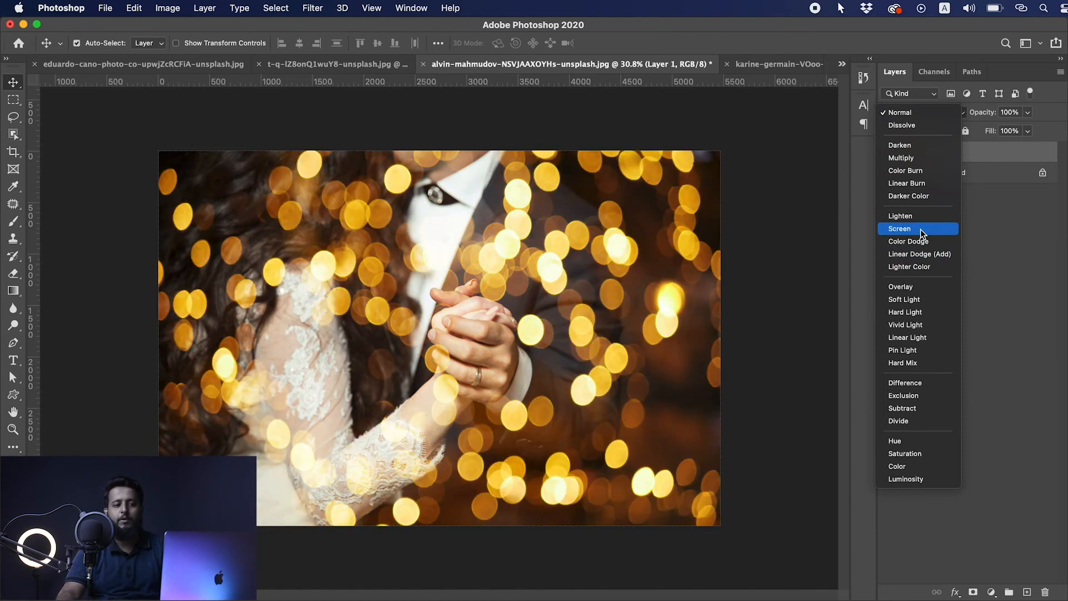
left_click(921, 232)
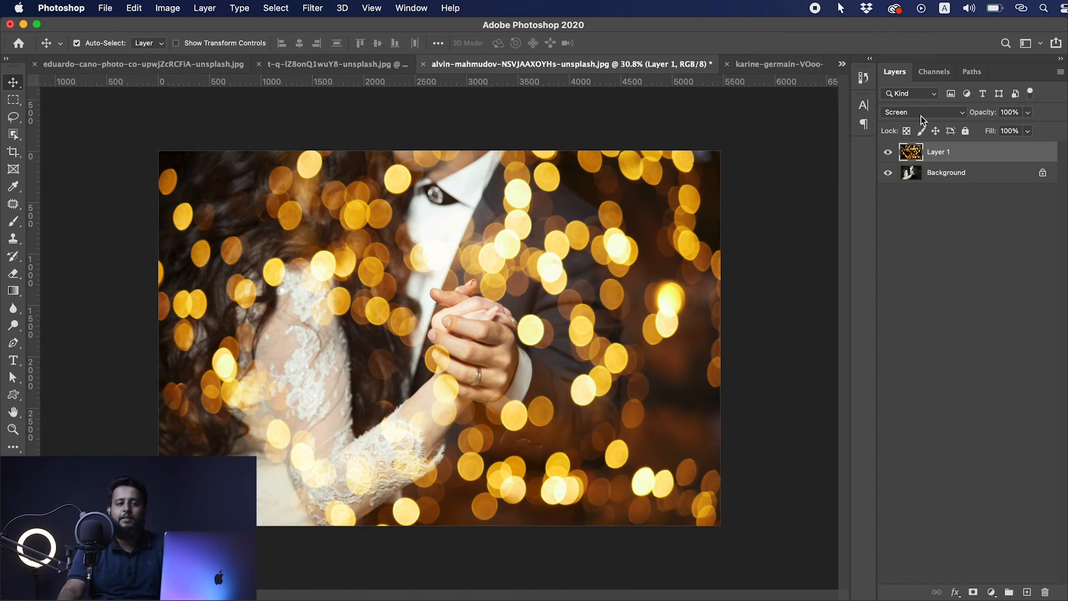
scroll(675, 245, "up", 3)
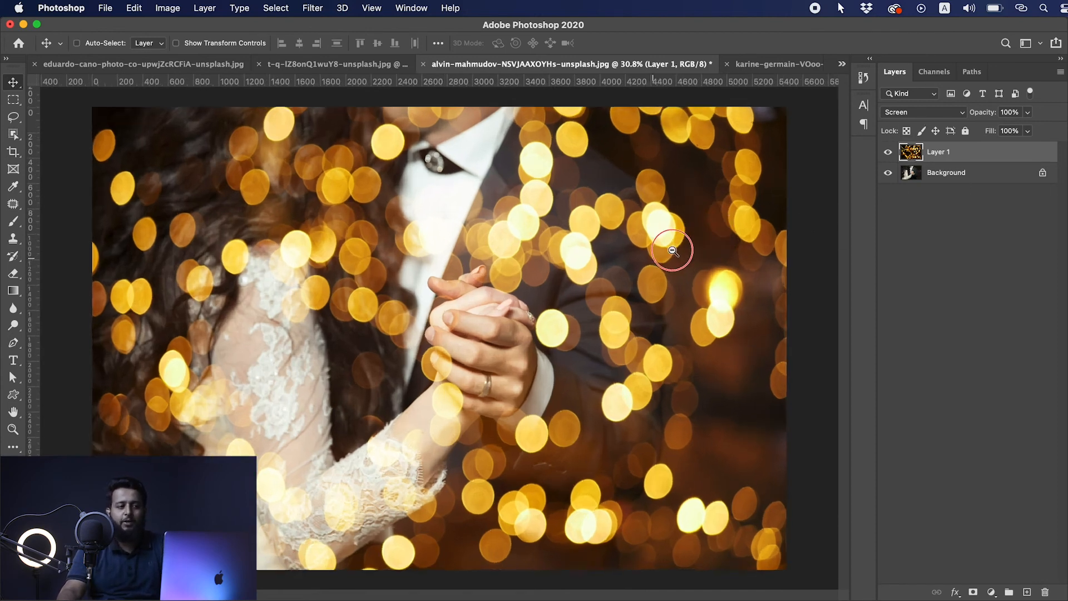
scroll(651, 246, "down", 3)
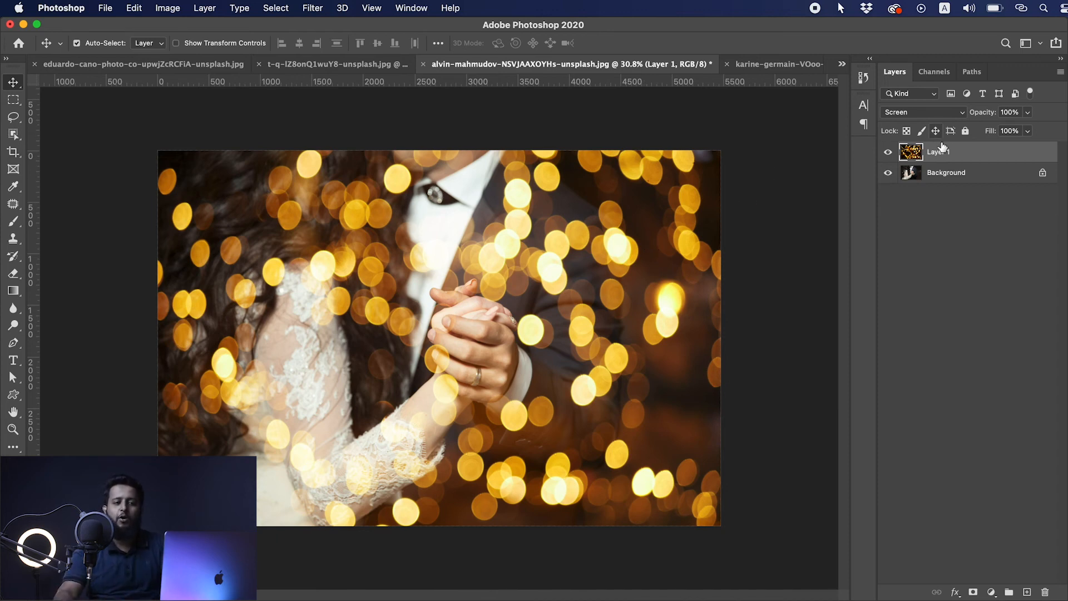
Return the bokeh layer to Normal blending for comparison and reapply the Screen blend mode.
left_click(946, 112)
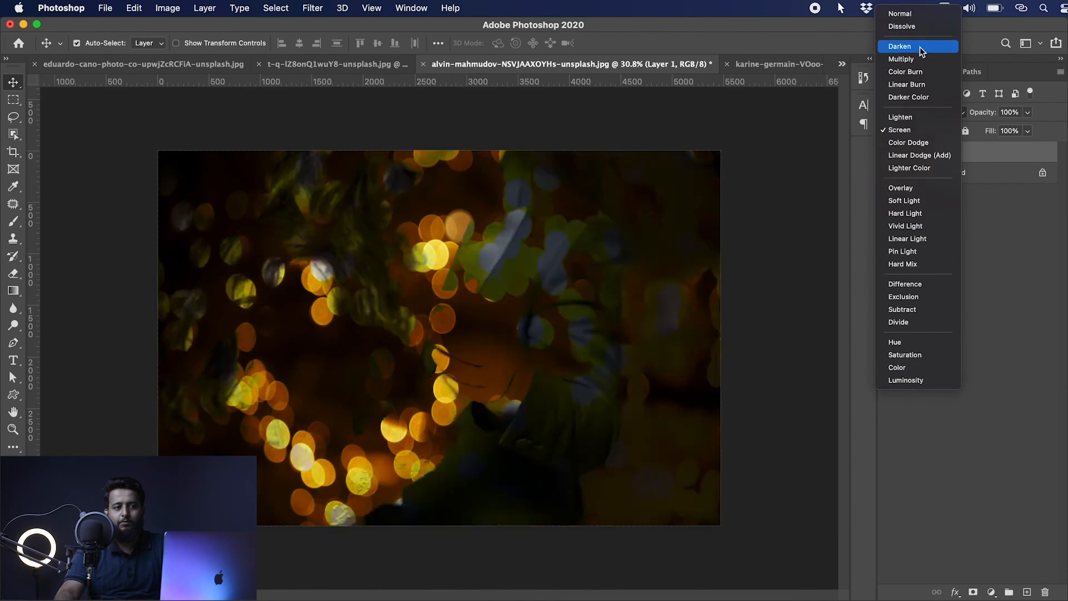
left_click(899, 23)
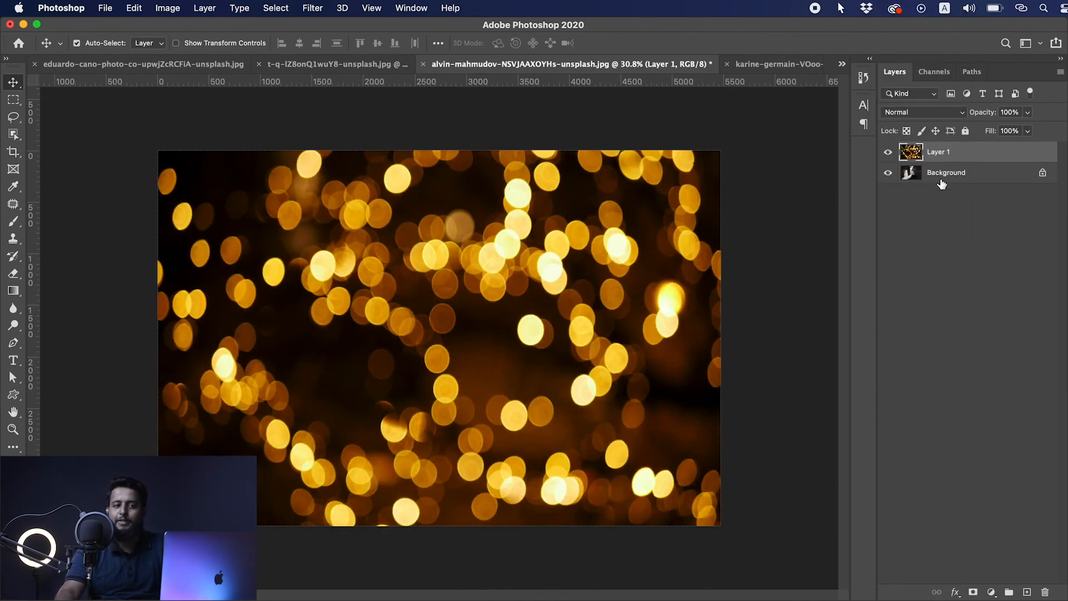
left_click(932, 111)
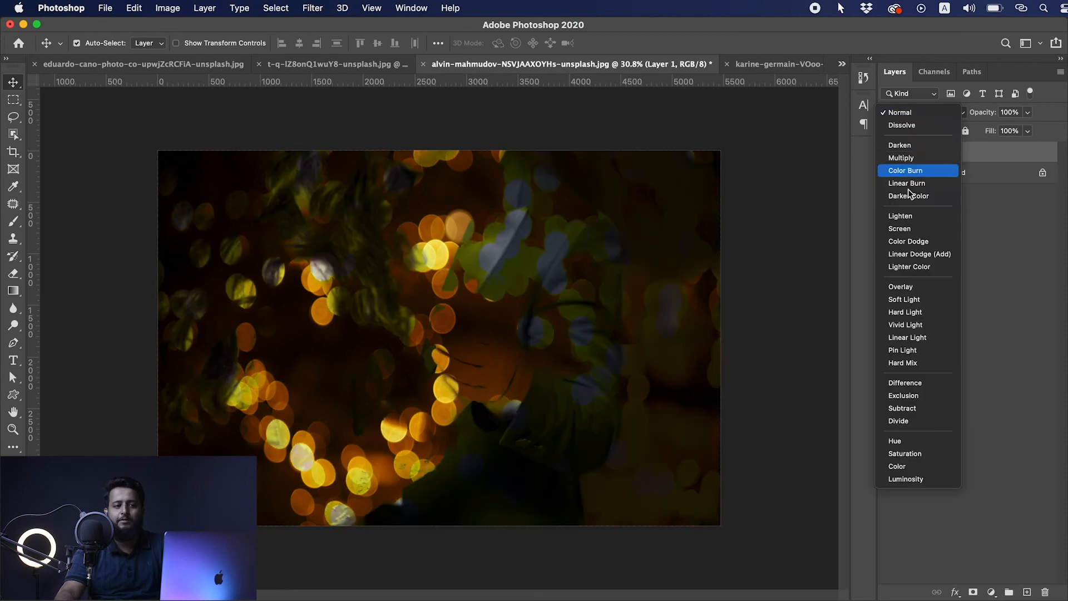
left_click(912, 229)
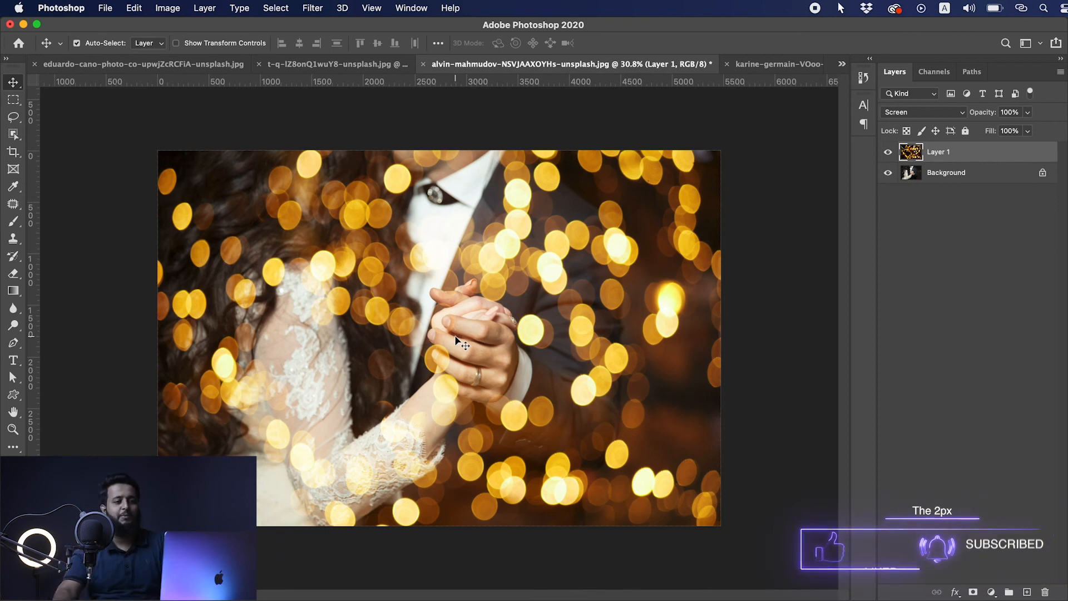
Open the cherry photo t-q-IZ8onQ1wuY8-unsplash.jpg.
left_click(781, 68)
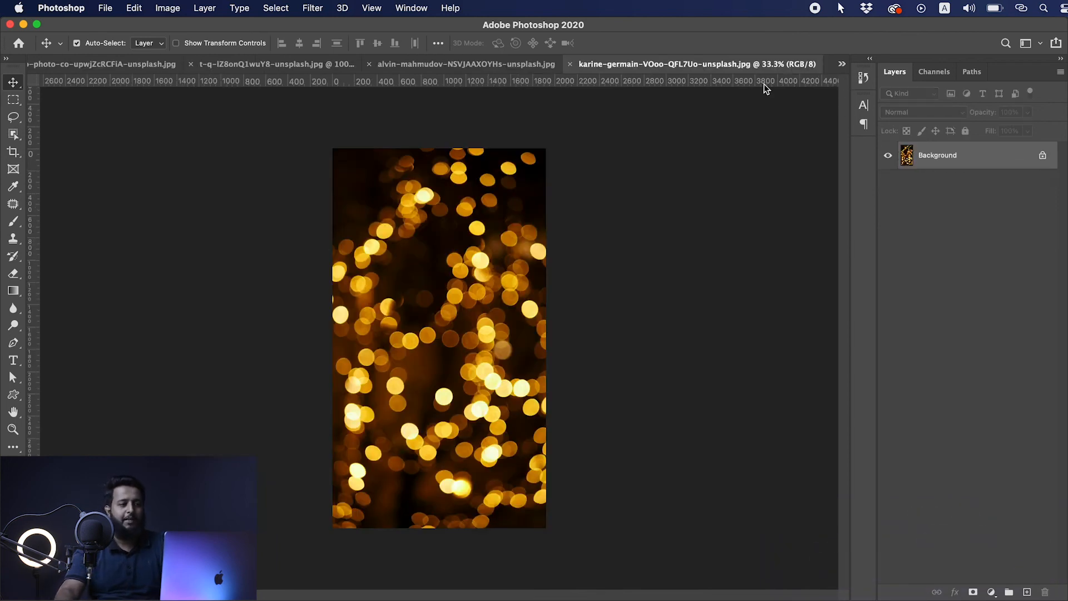
left_click(109, 9)
left_click(129, 40)
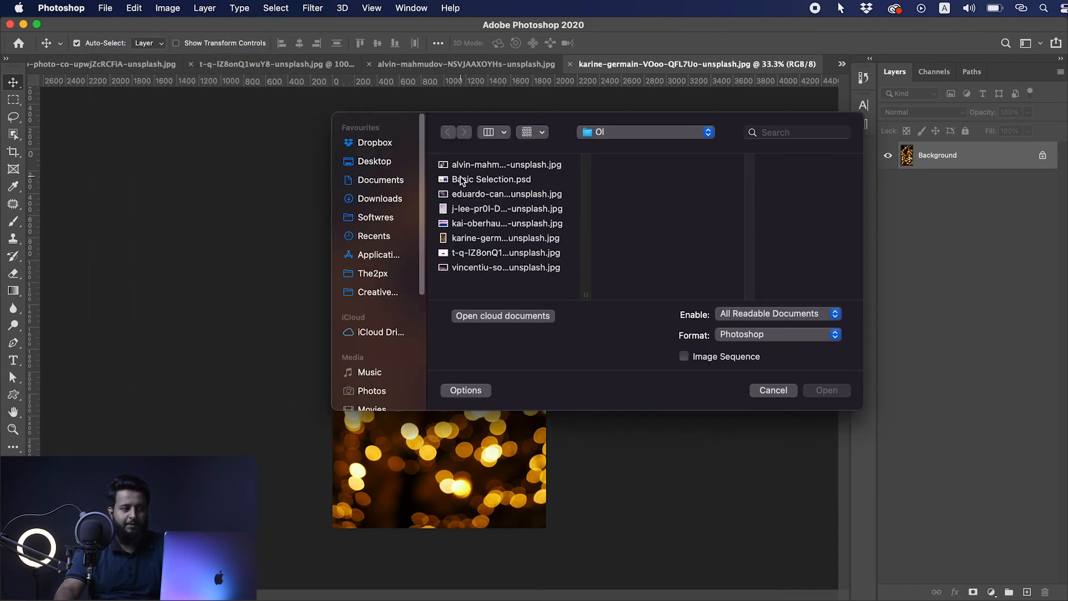
left_click(460, 179)
left_click(481, 253)
double_click(483, 253)
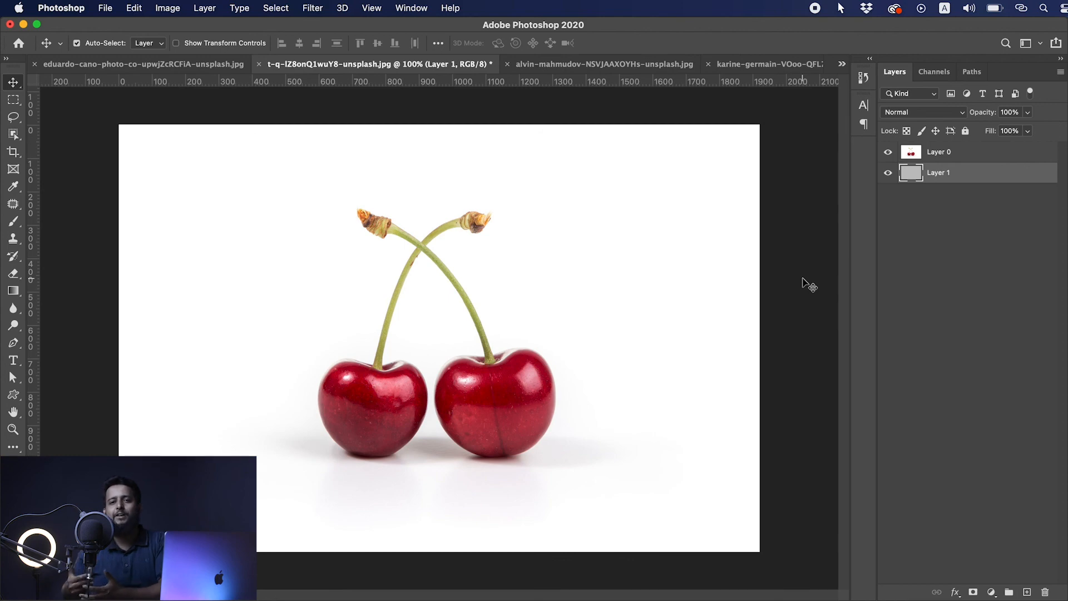
Set the blend mode of the cherry layer, Layer 0, to Multiply over the grey layer.
left_click(949, 143)
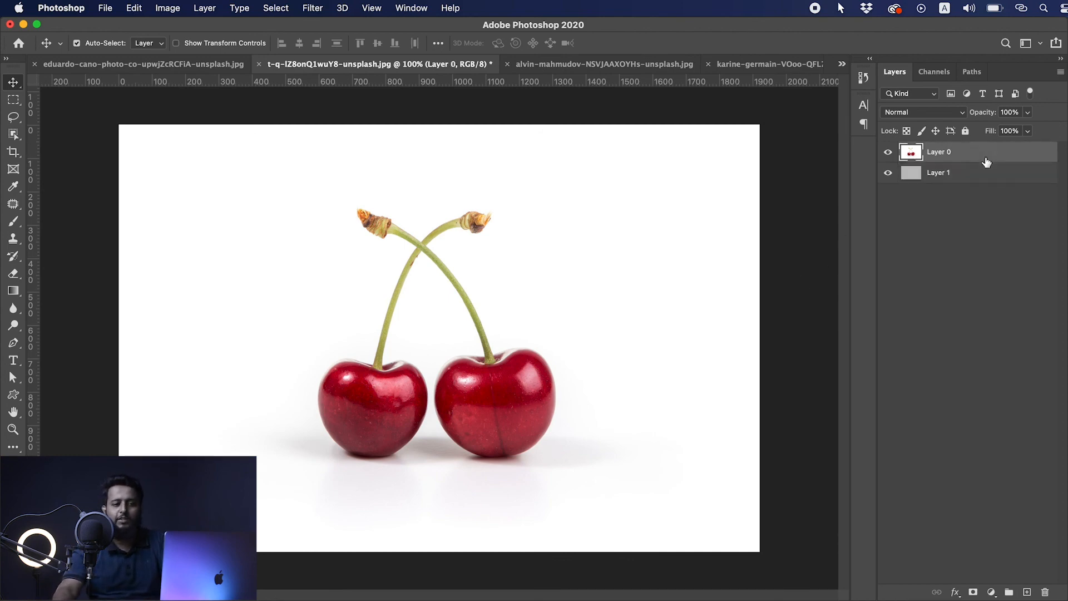
left_click(933, 114)
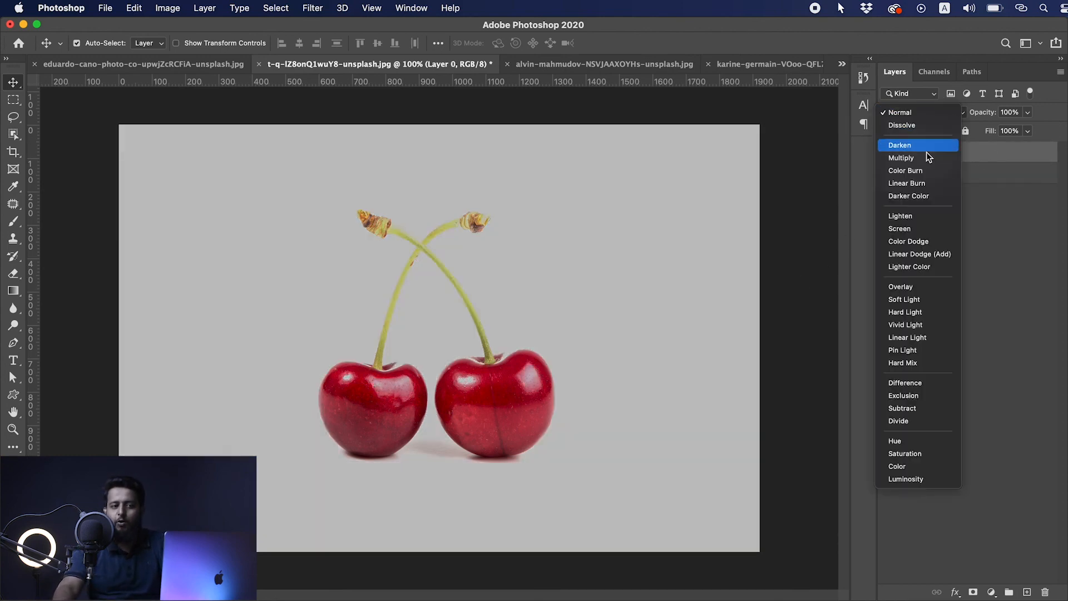
left_click(940, 158)
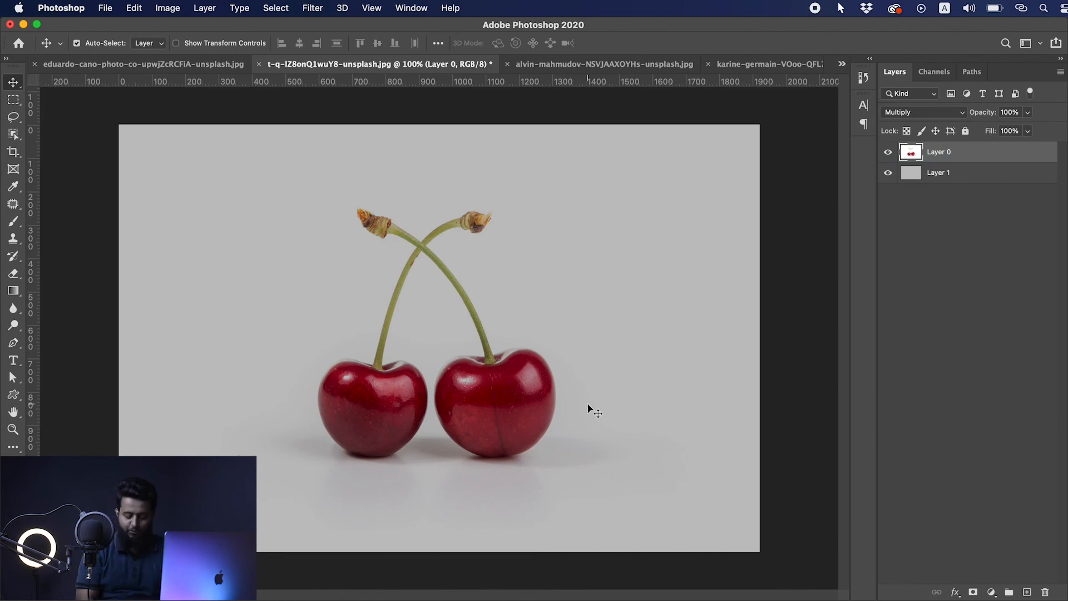